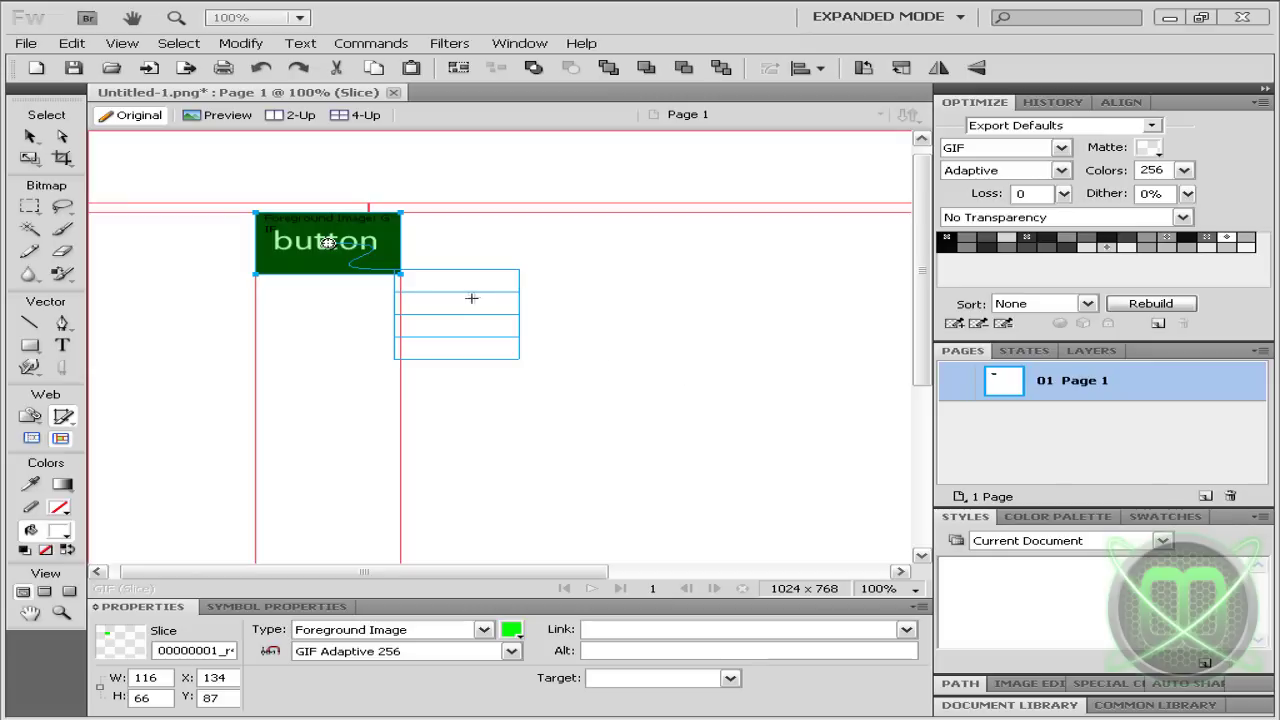
- Create a new blank Fireworks document
left_click(25, 43)
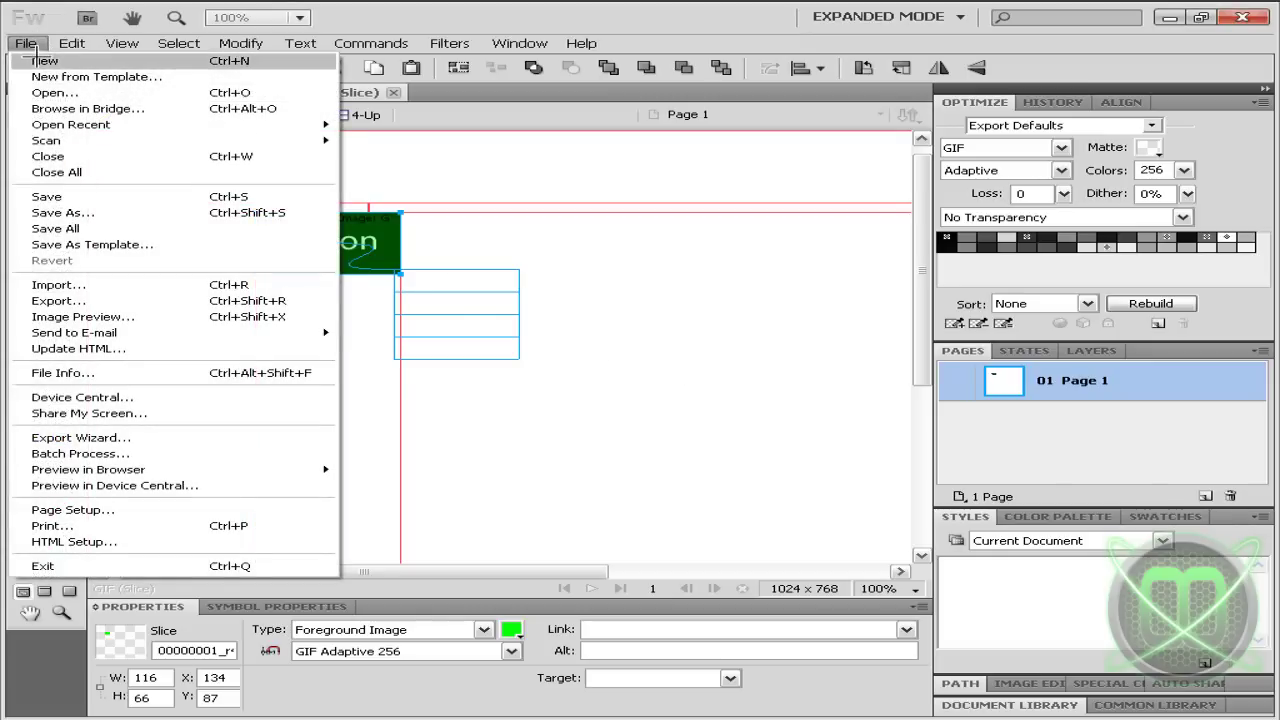
left_click(45, 60)
left_click(687, 483)
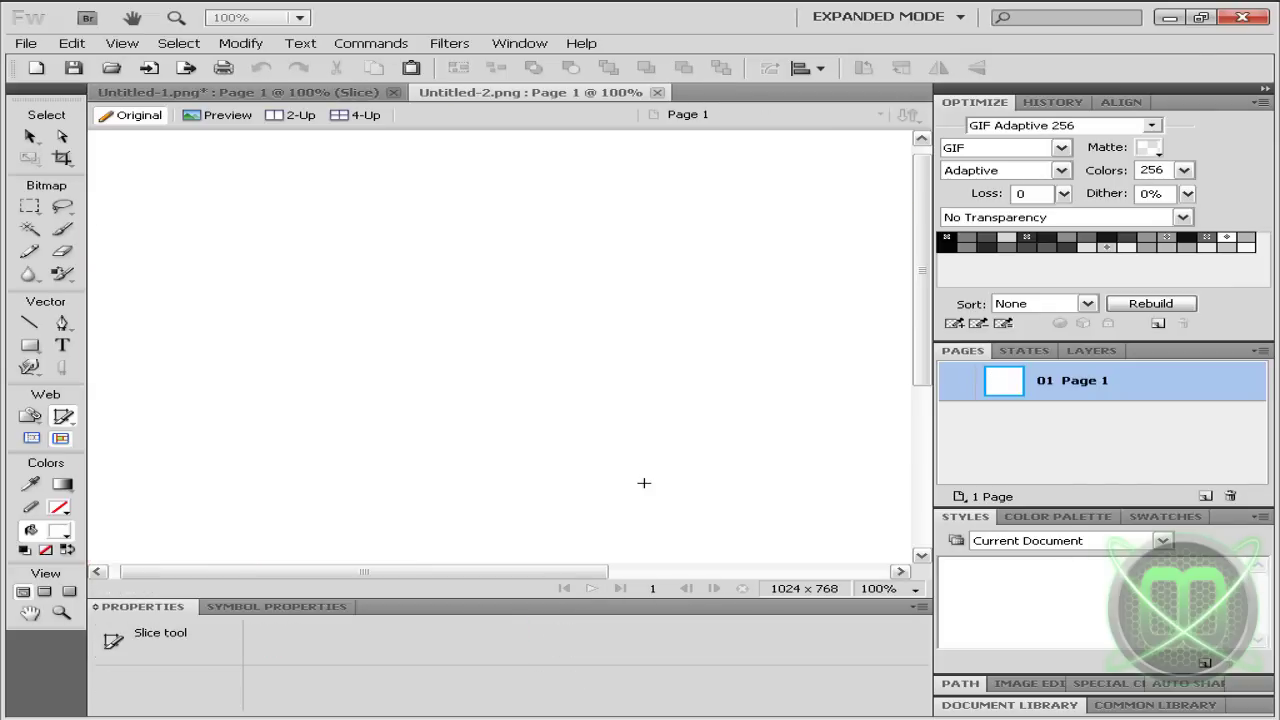
- Draw a 227 × 102 rectangle on the canvas and fill it solid black
left_click_drag(30, 345, 140, 363)
left_click_drag(333, 227, 617, 322)
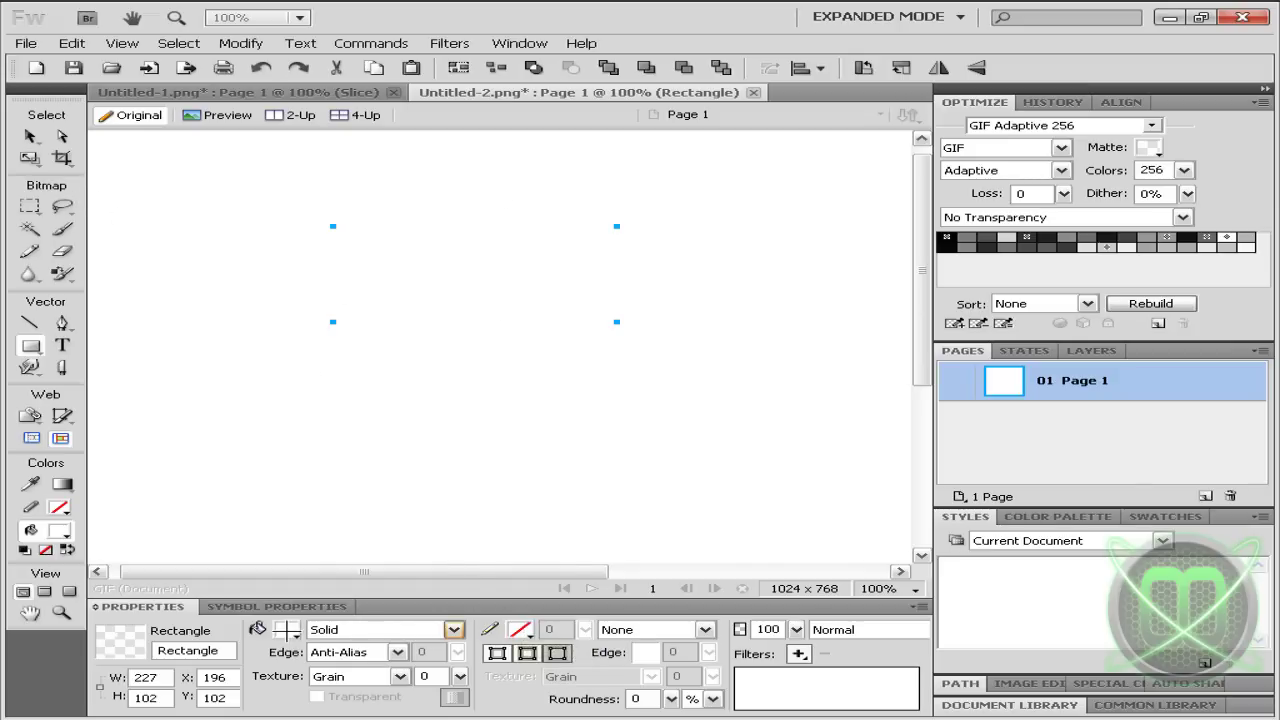
left_click(287, 629)
left_click(326, 516)
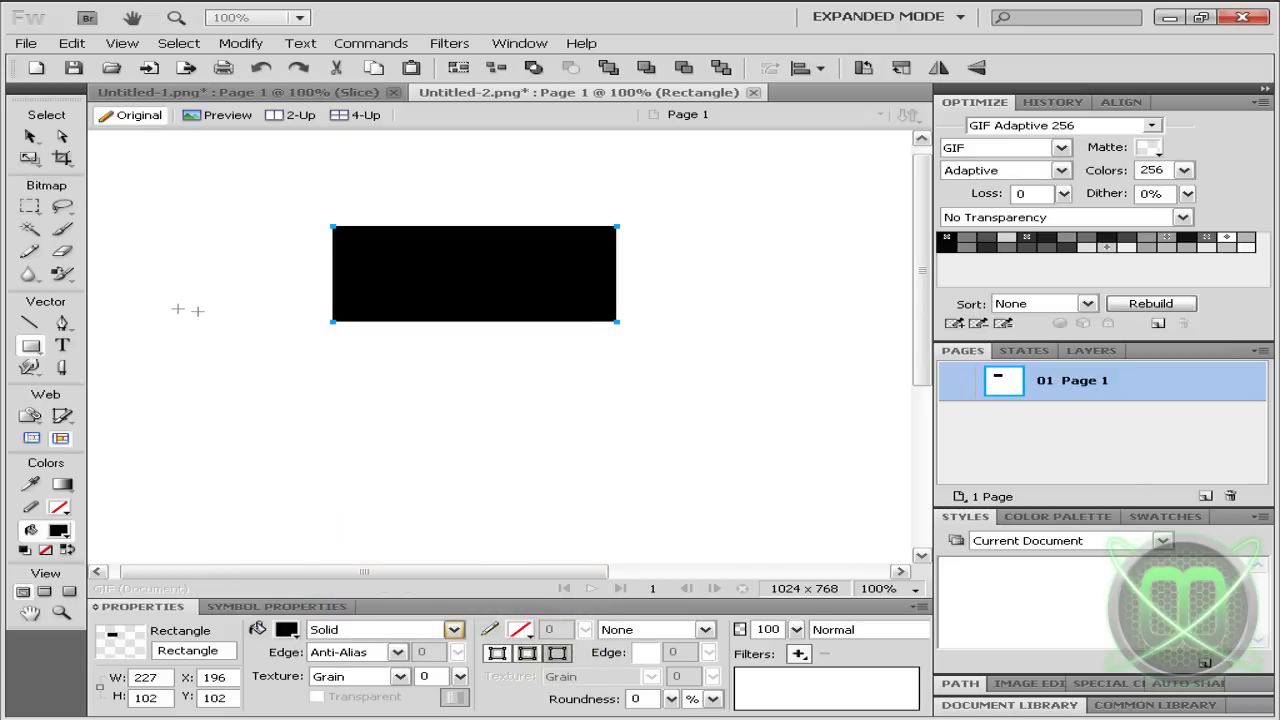
- Type BUTTON in white 29 pt Myriad Pro and centre it on the black rectangle
left_click(62, 345)
left_click(346, 264)
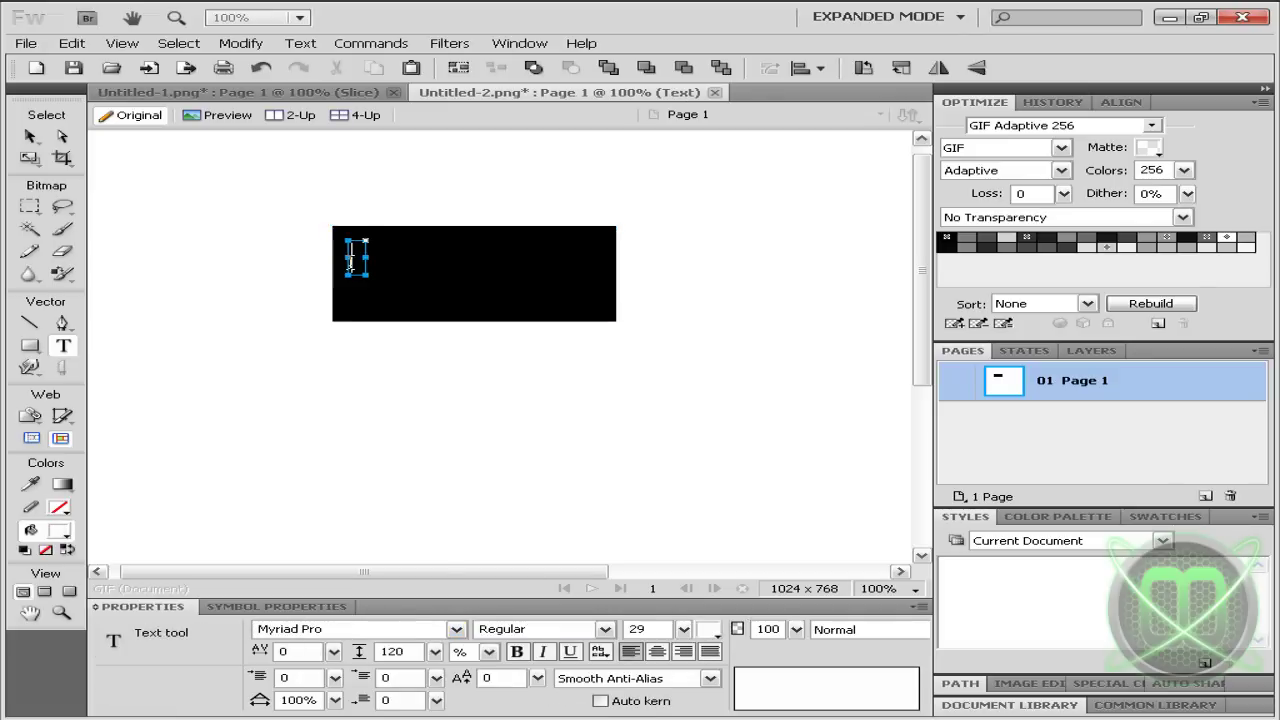
type("B")
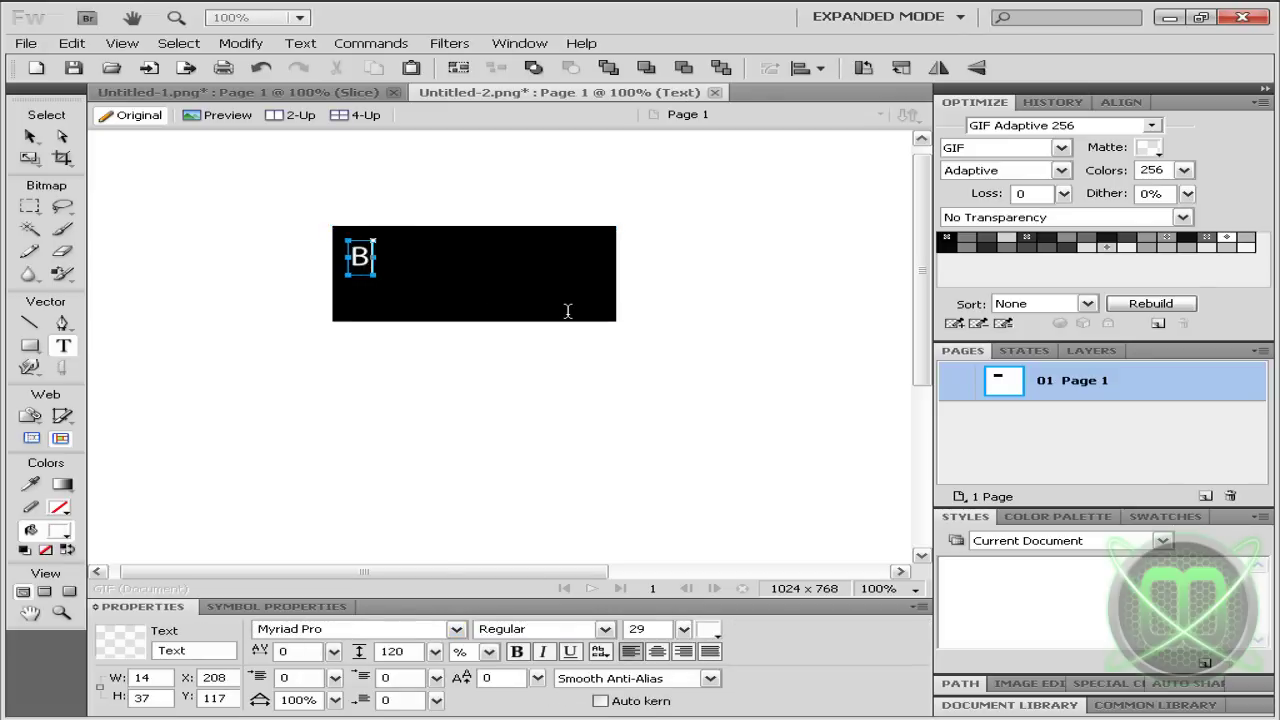
type("UTTON")
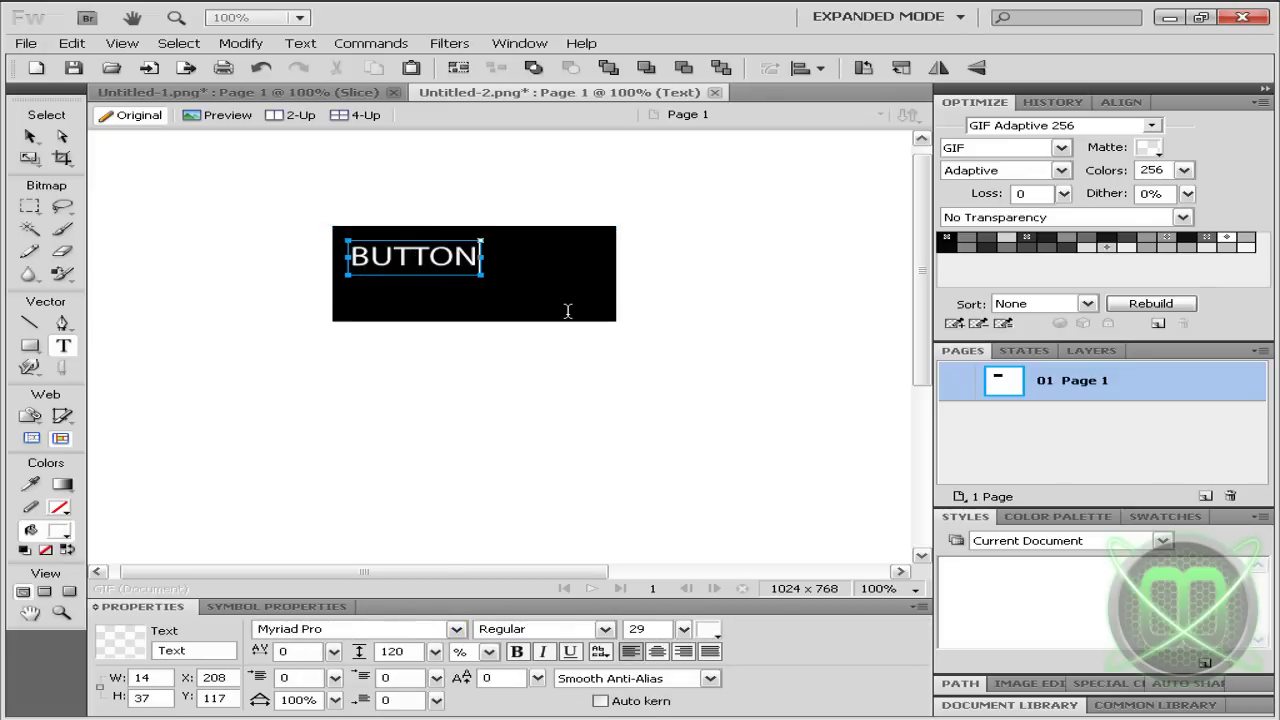
left_click(28, 136)
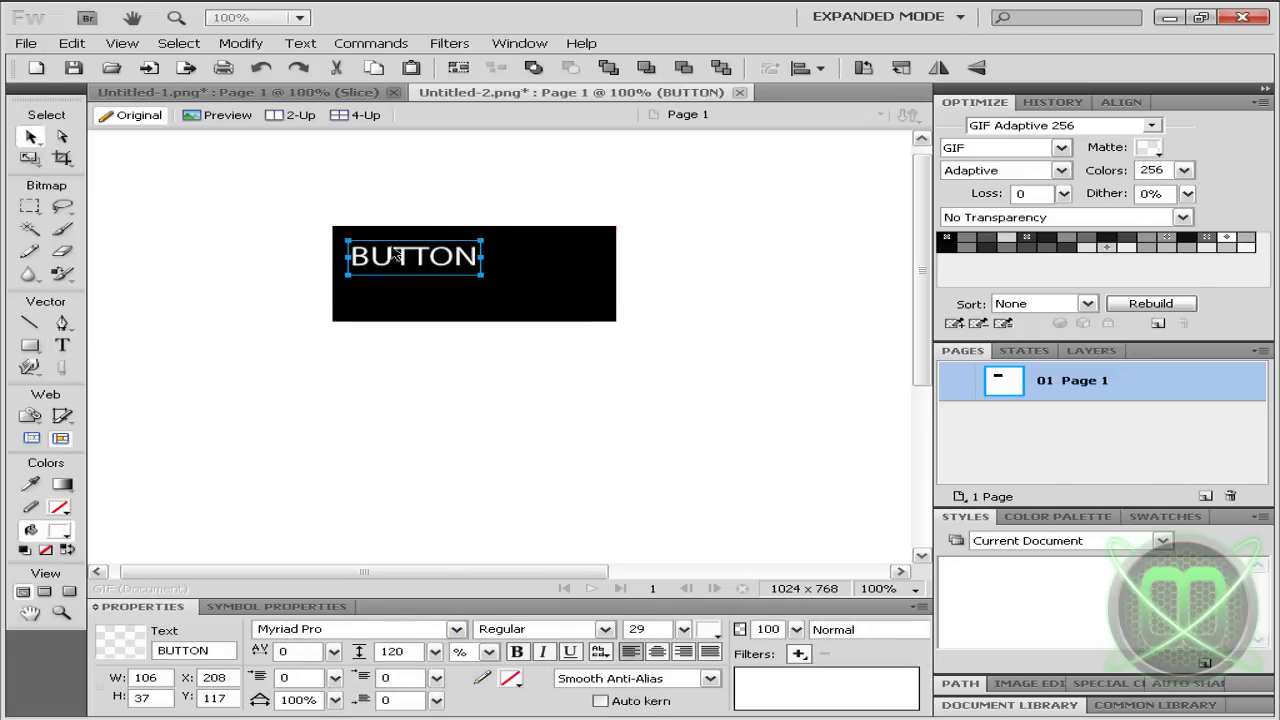
left_click_drag(400, 256, 468, 275)
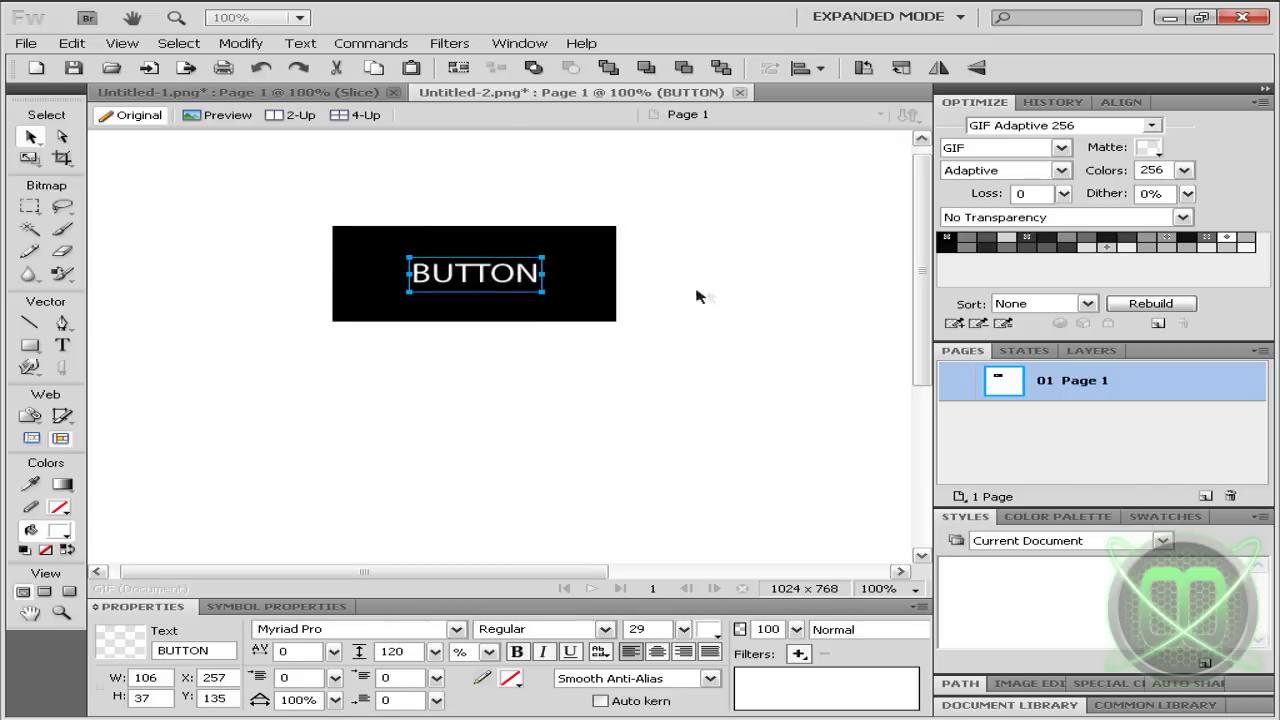
left_click(730, 290)
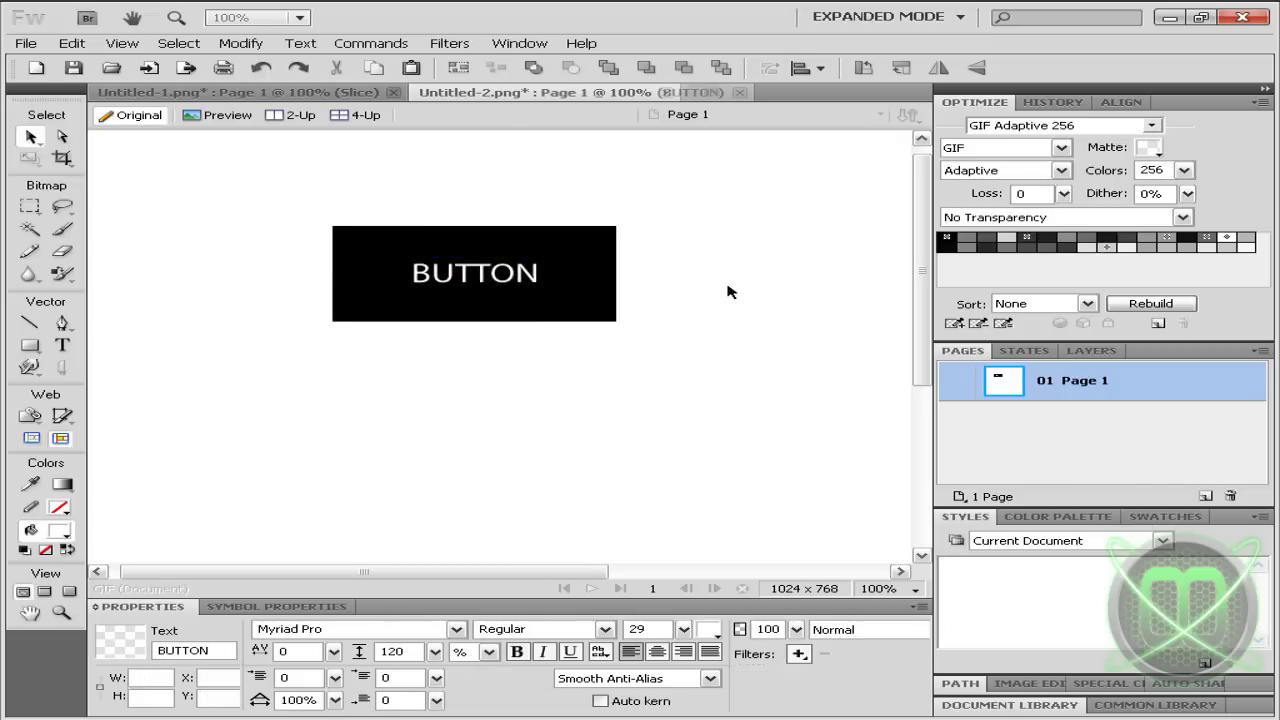
- Draw a 227 × 102 slice covering the whole button
left_click(597, 314)
left_click(722, 315)
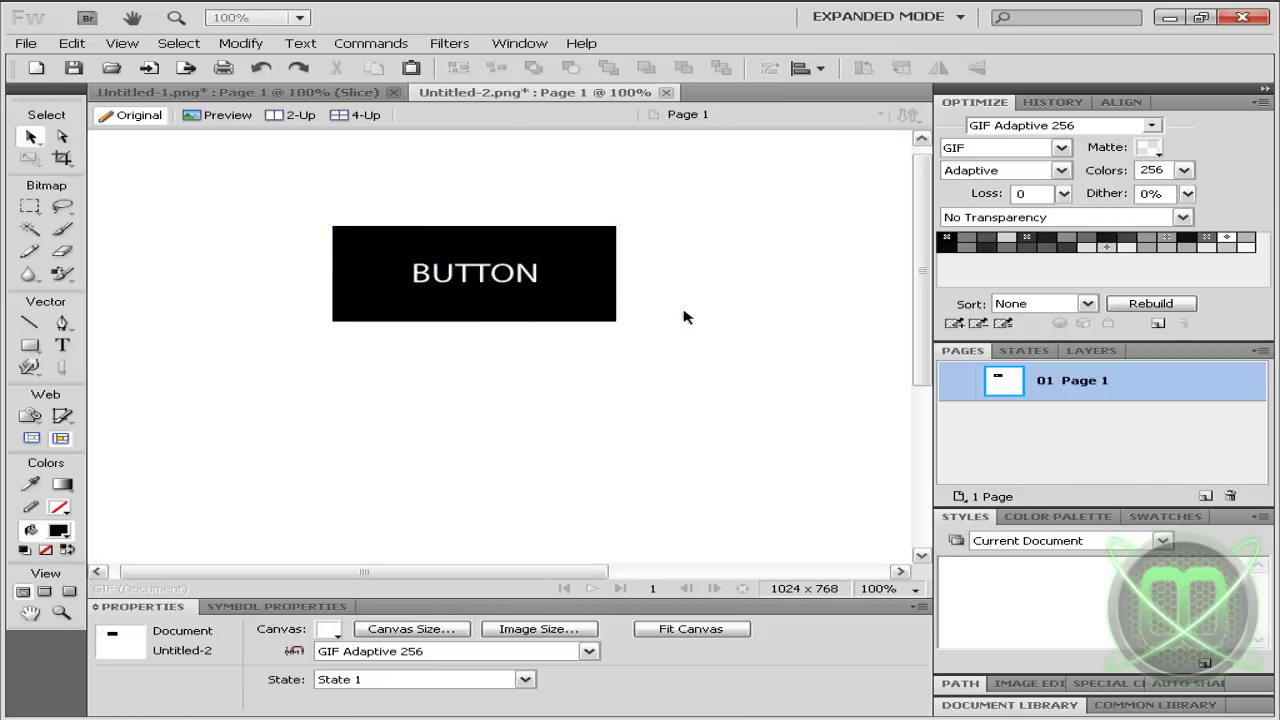
left_click(64, 418)
left_click(140, 434)
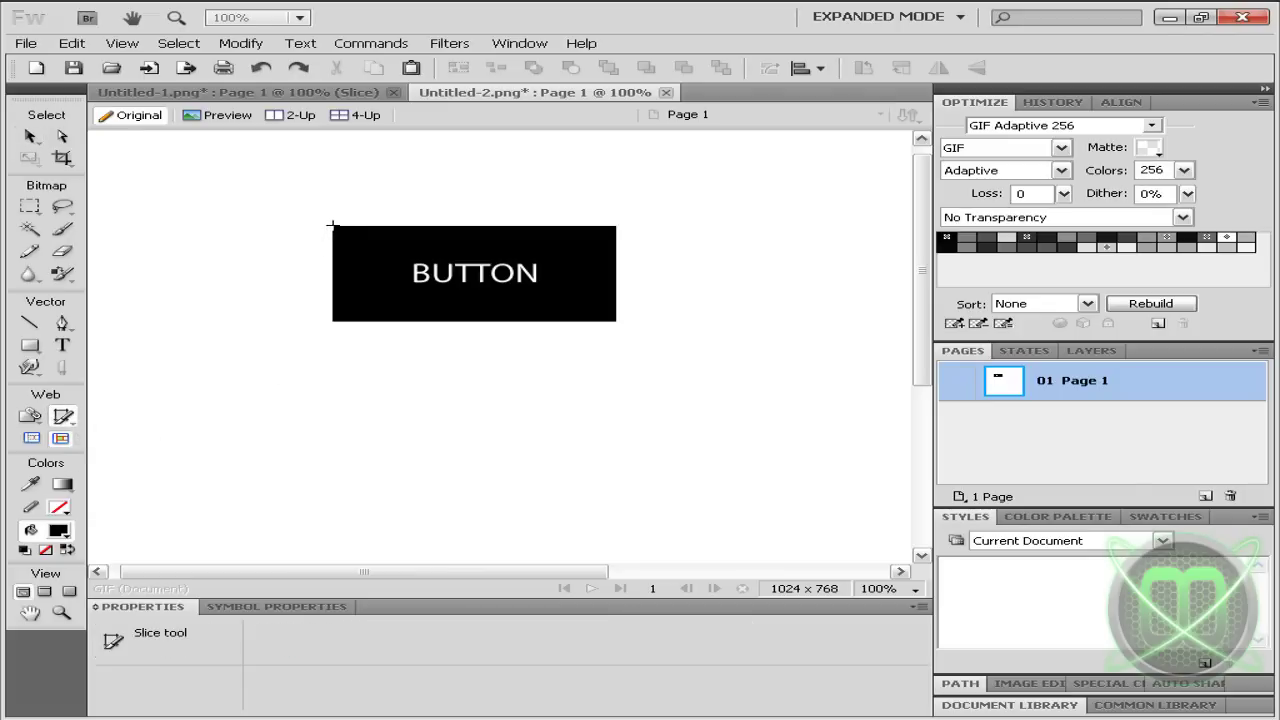
left_click_drag(332, 226, 614, 321)
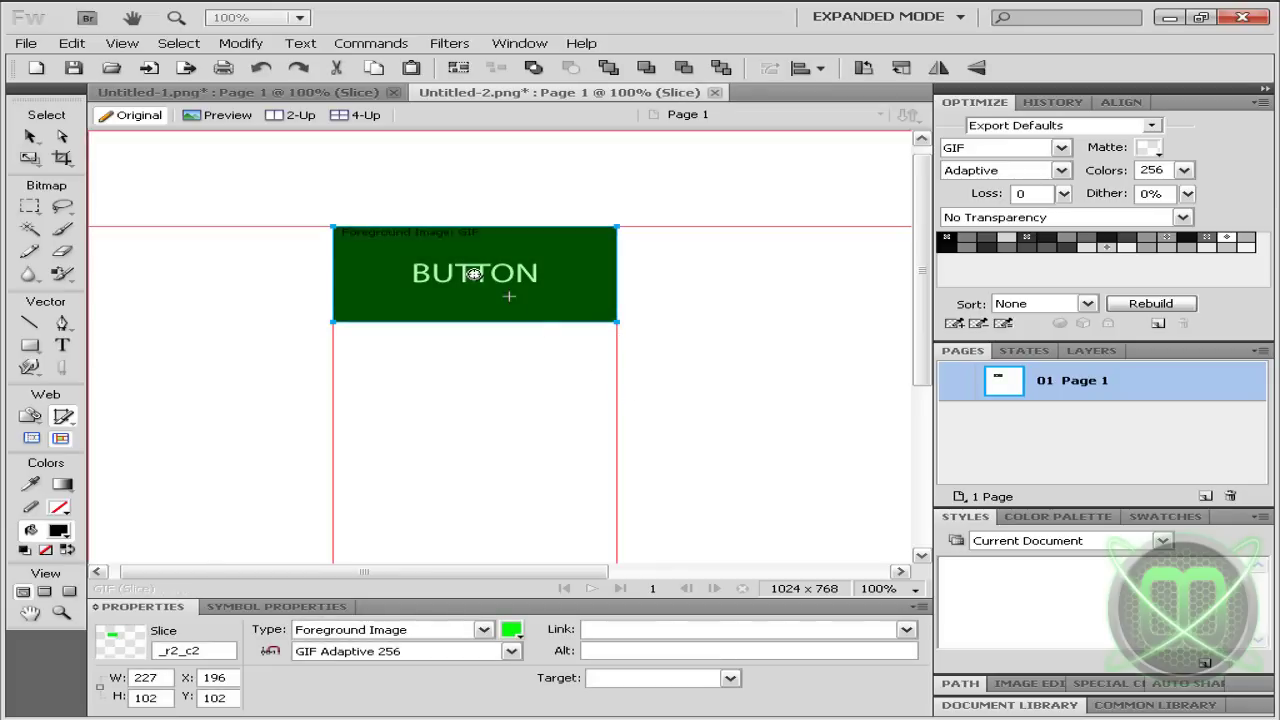
- Add a pop-up menu to the slice via its context menu
left_click(30, 136)
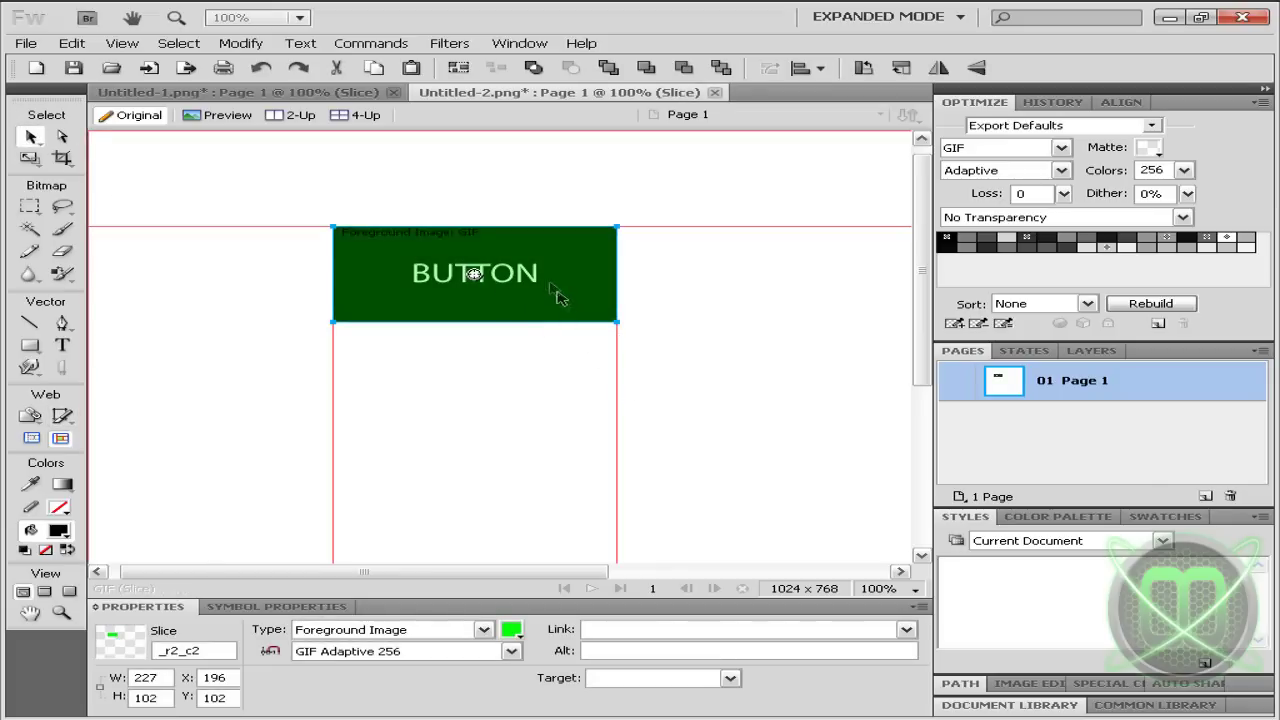
right_click(558, 296)
left_click(655, 393)
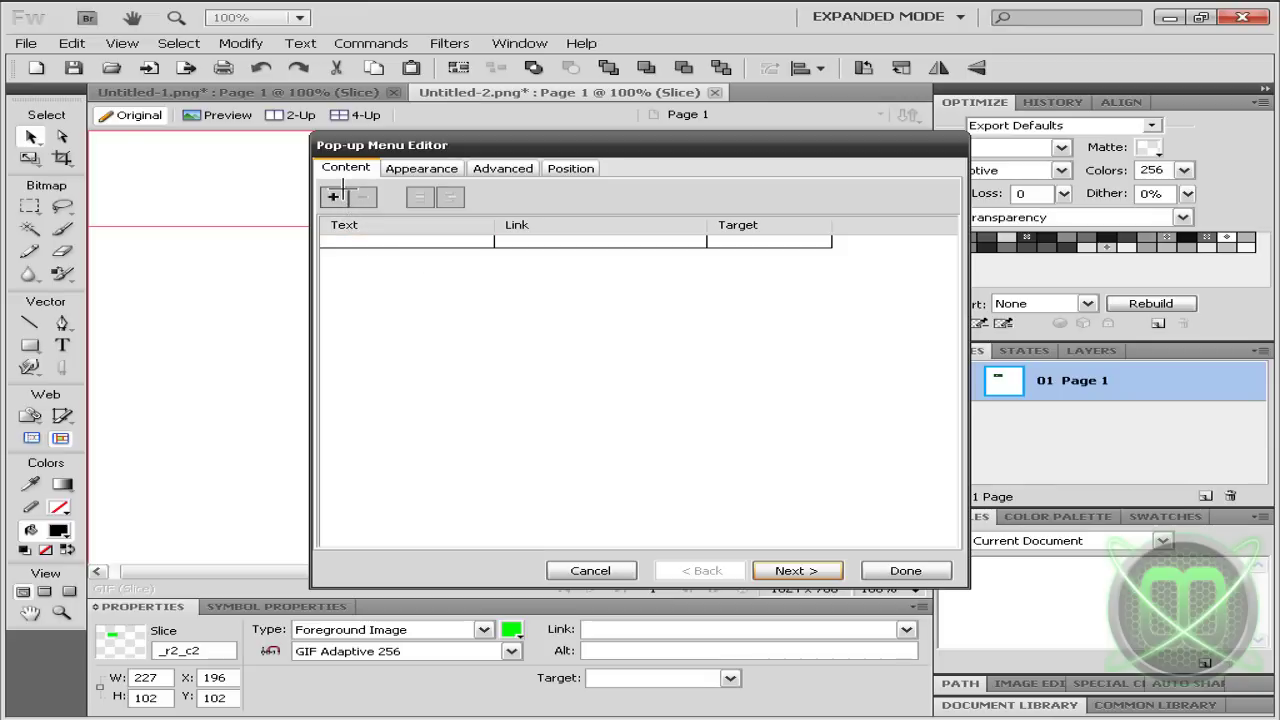
- Name the first menu entry Button1 and add a second entry, button2
left_click(343, 240)
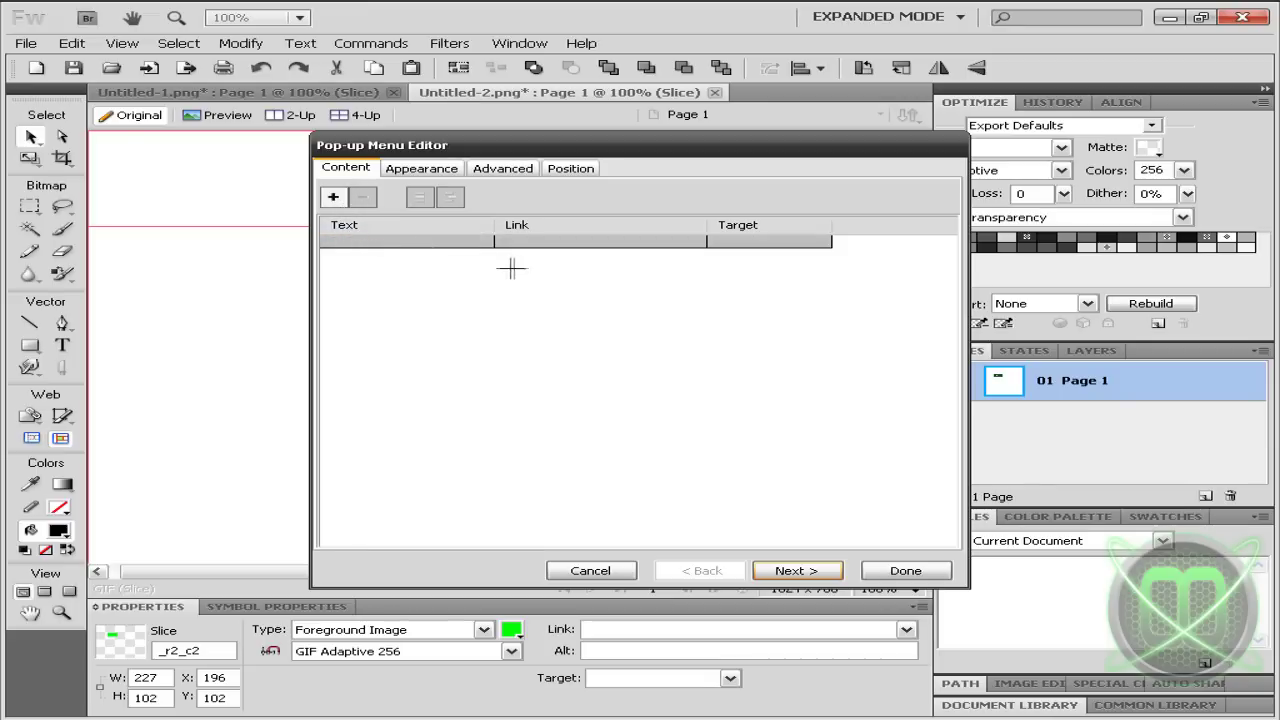
left_click(395, 240)
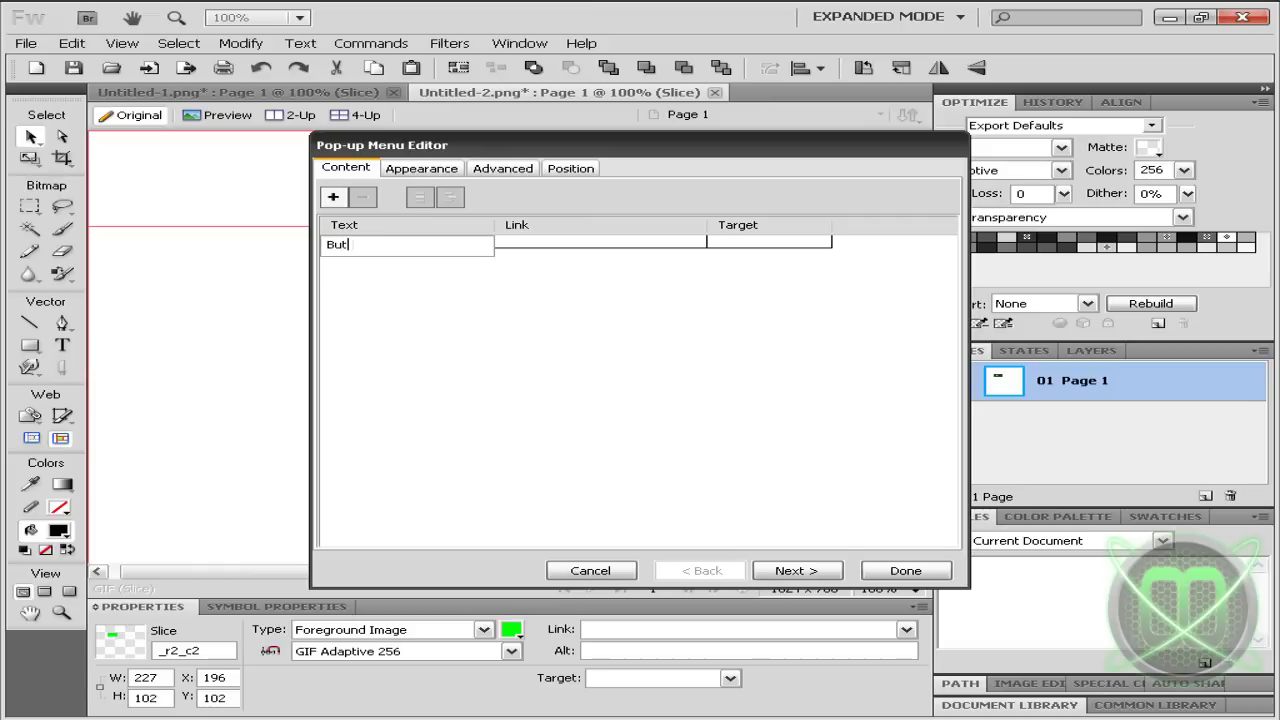
left_click(575, 303)
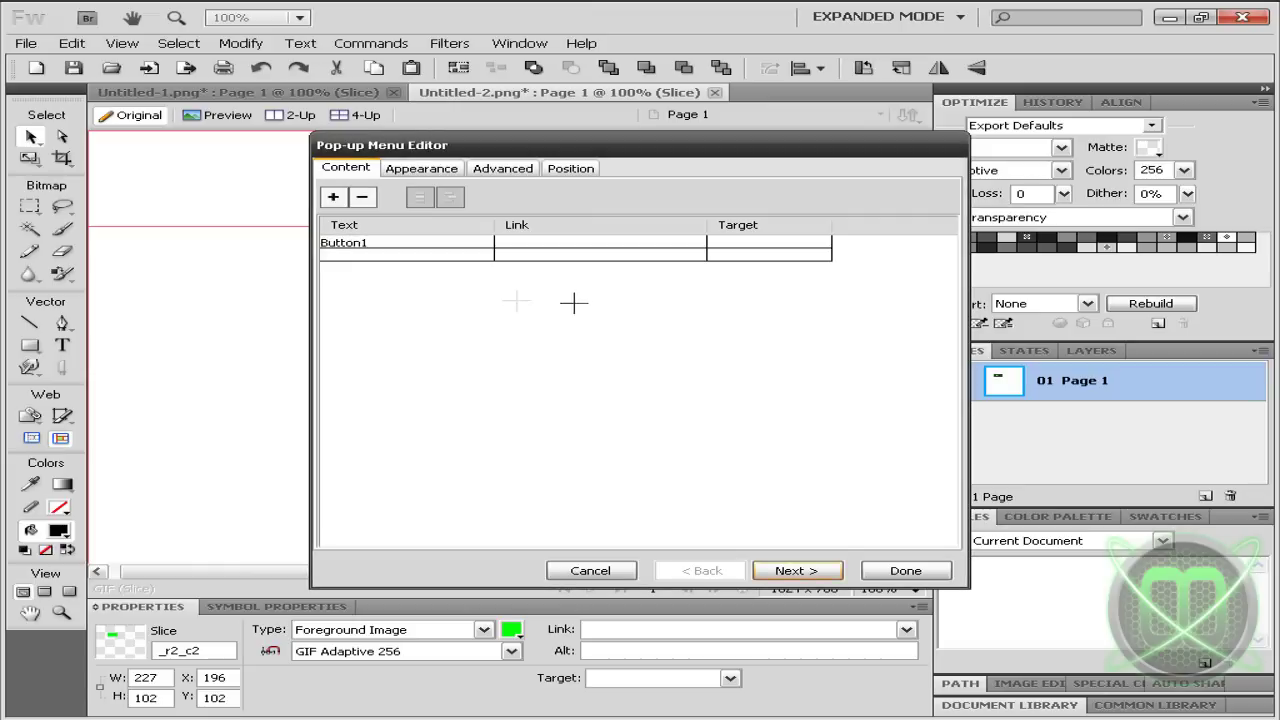
double_click(383, 259)
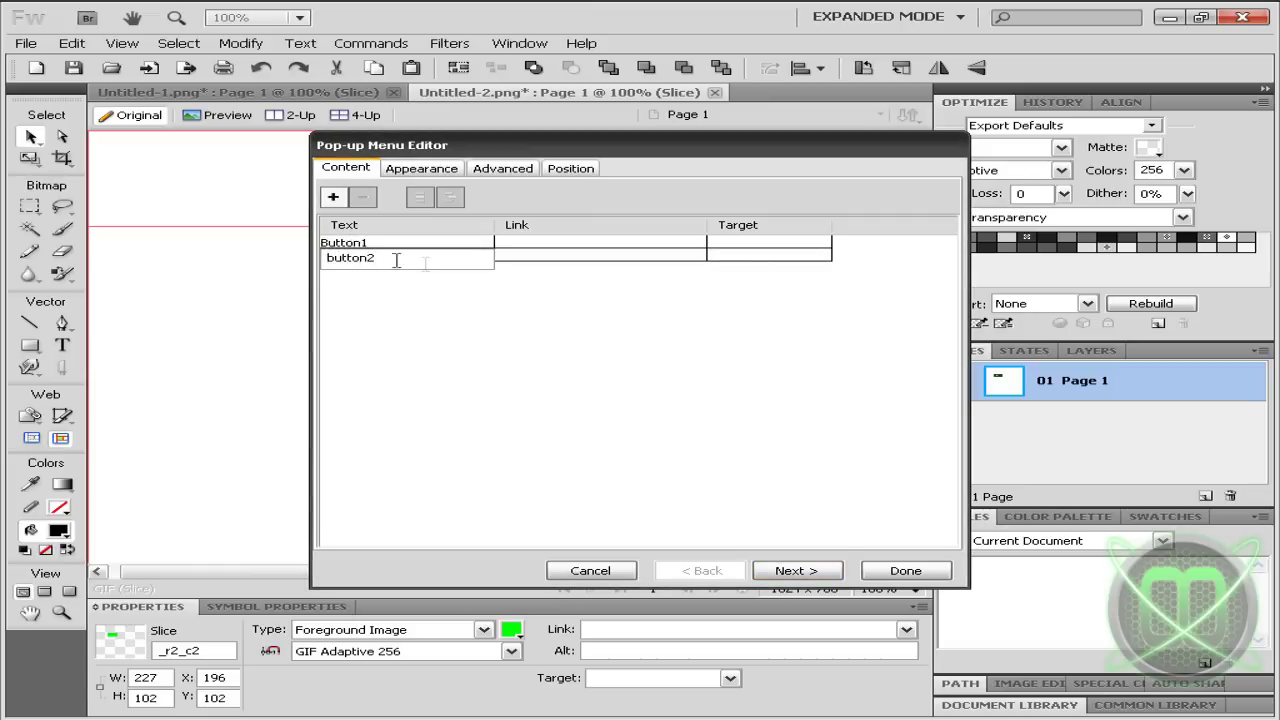
type("button2")
- Add third and fourth menu entries, button3 and button4
left_click(357, 306)
double_click(363, 272)
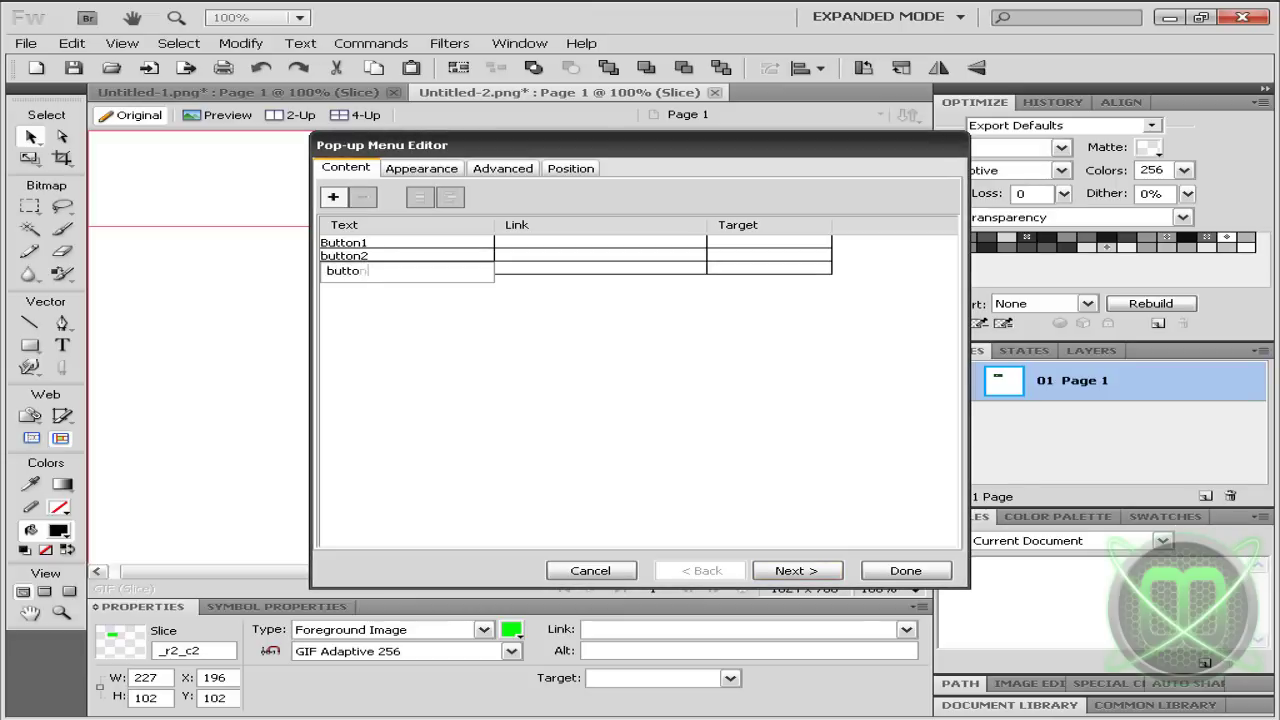
left_click(376, 356)
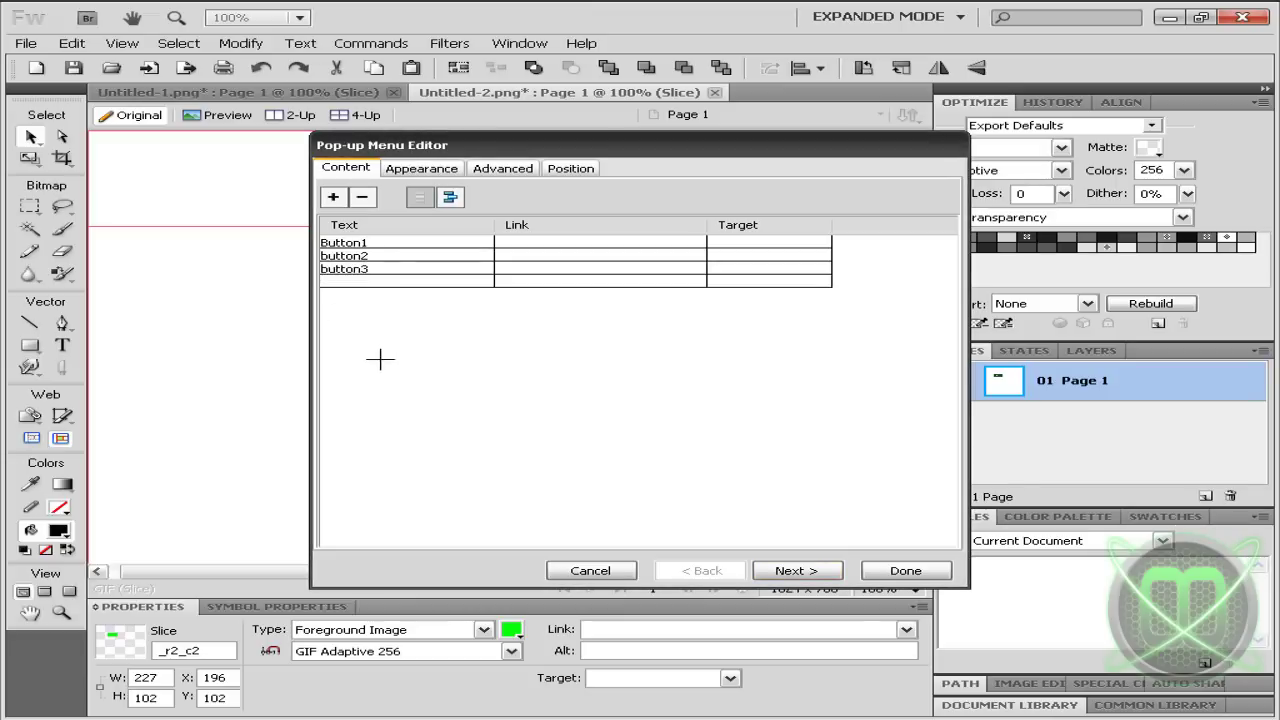
double_click(381, 282)
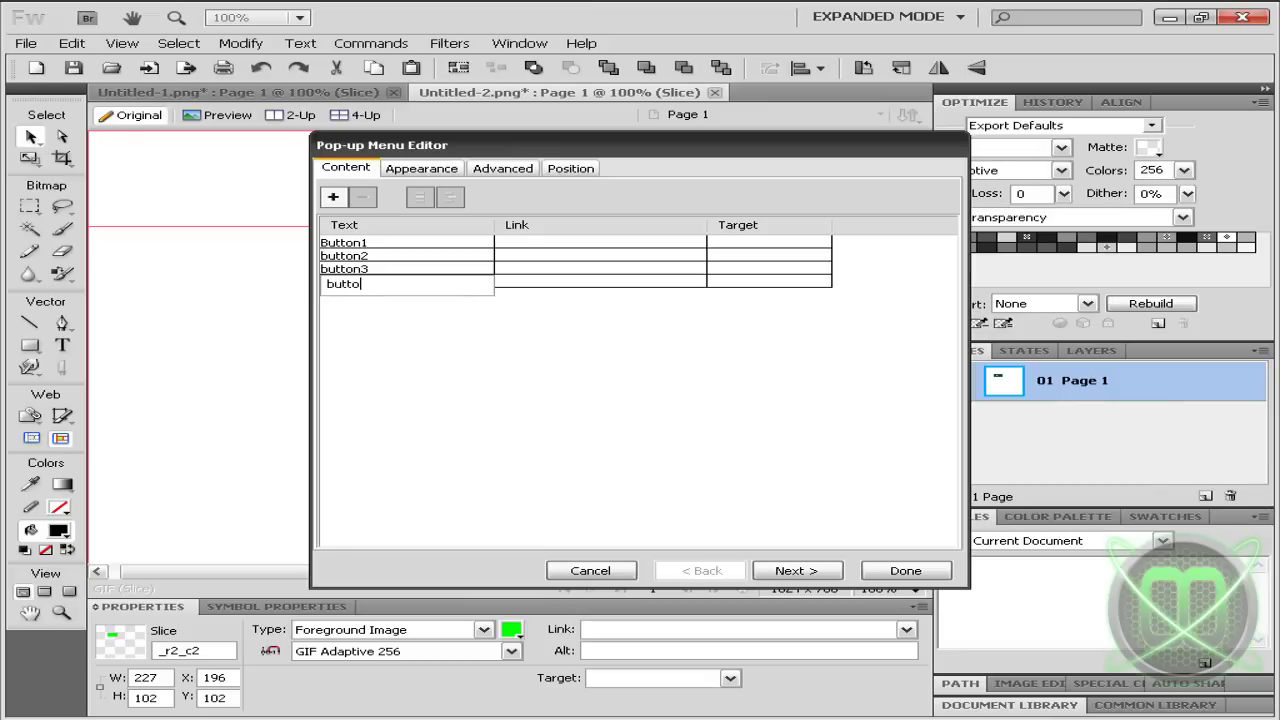
type("button4")
left_click(479, 378)
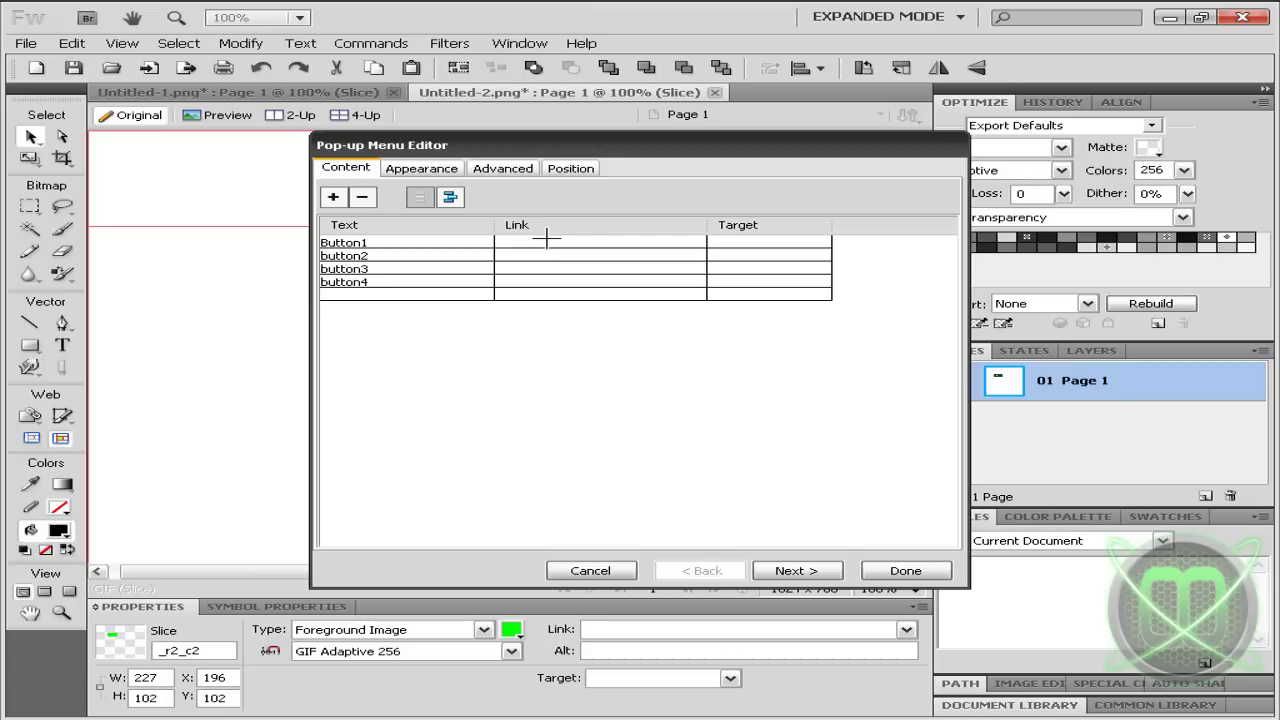
left_click(427, 168)
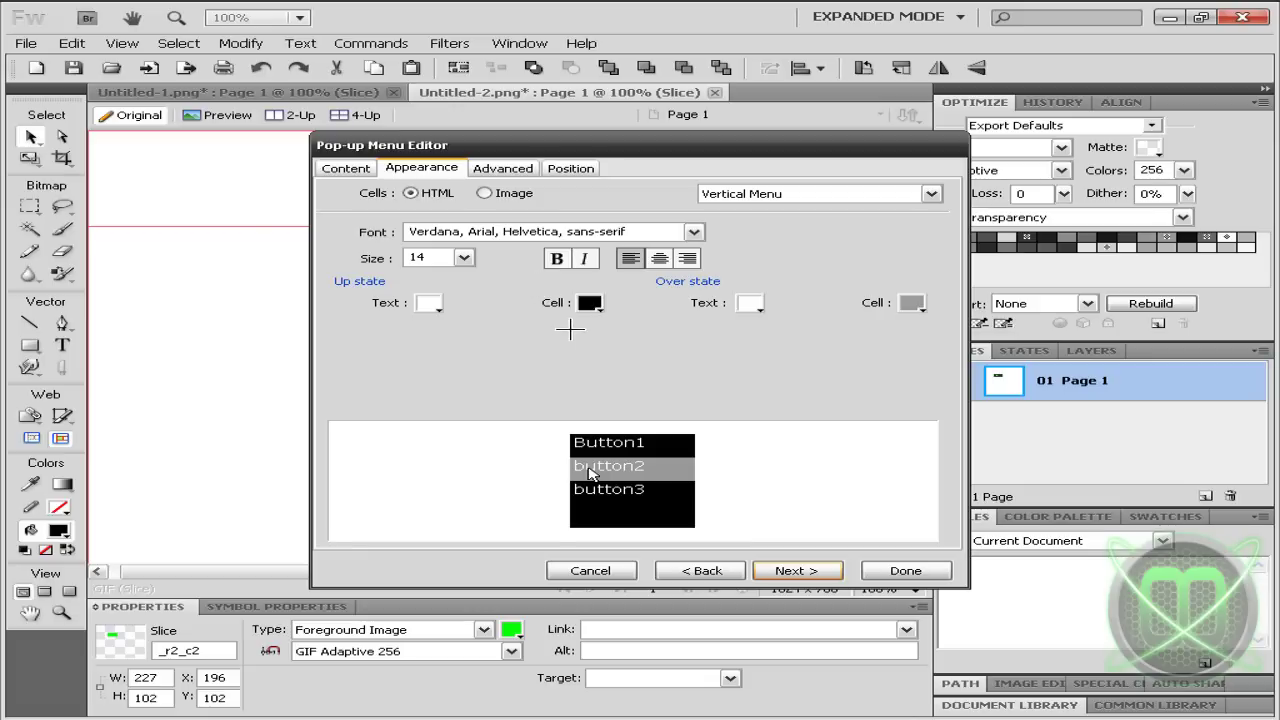
- Keep the menu font as Verdana and the orientation as Vertical Menu
left_click(693, 231)
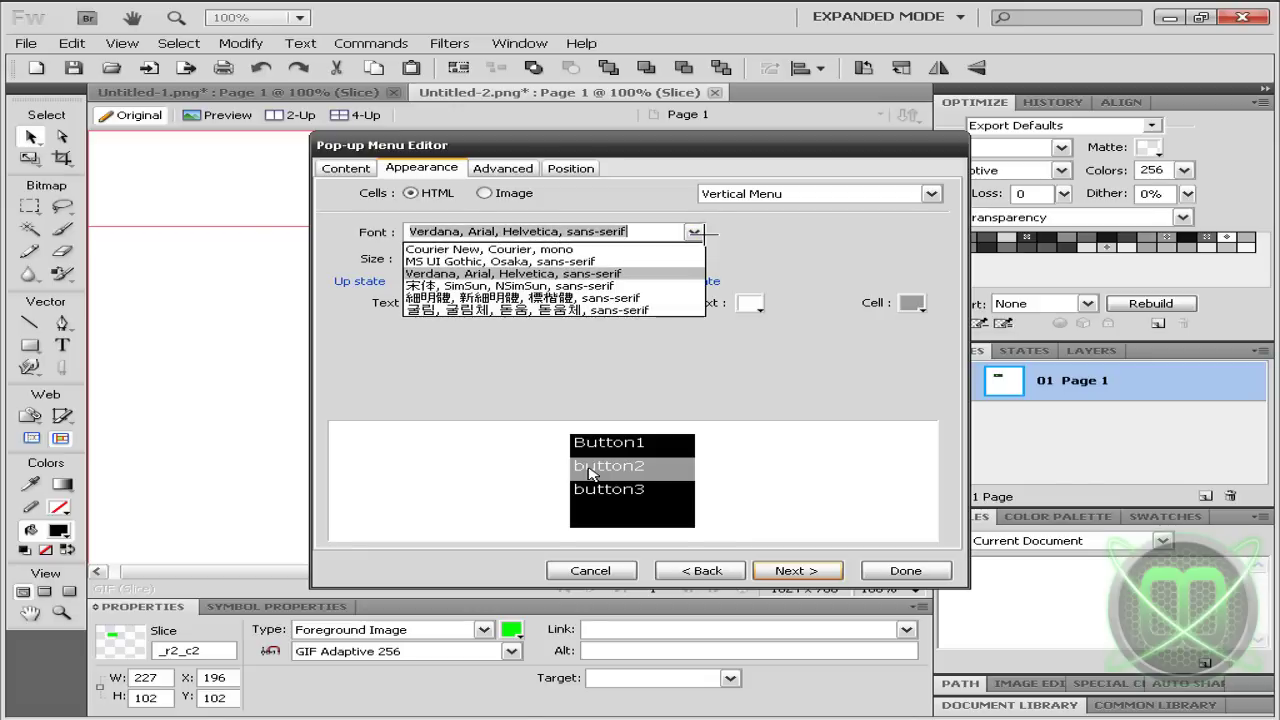
left_click(700, 232)
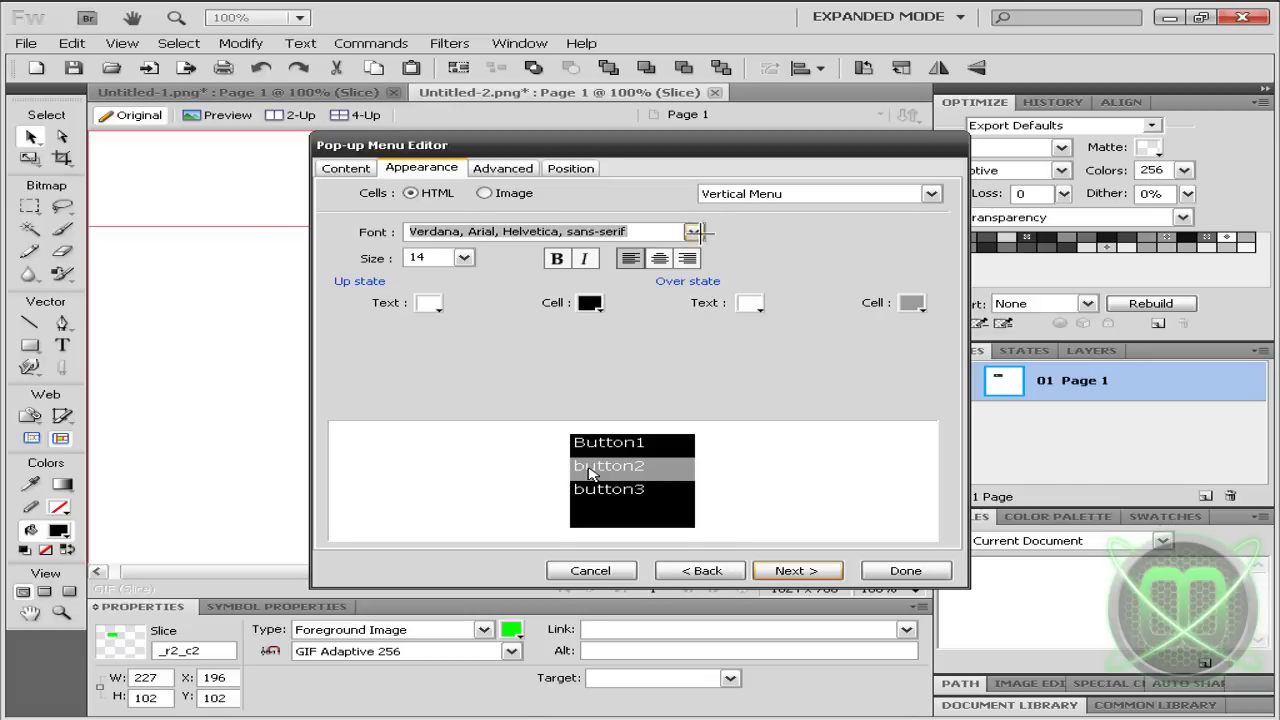
left_click(907, 194)
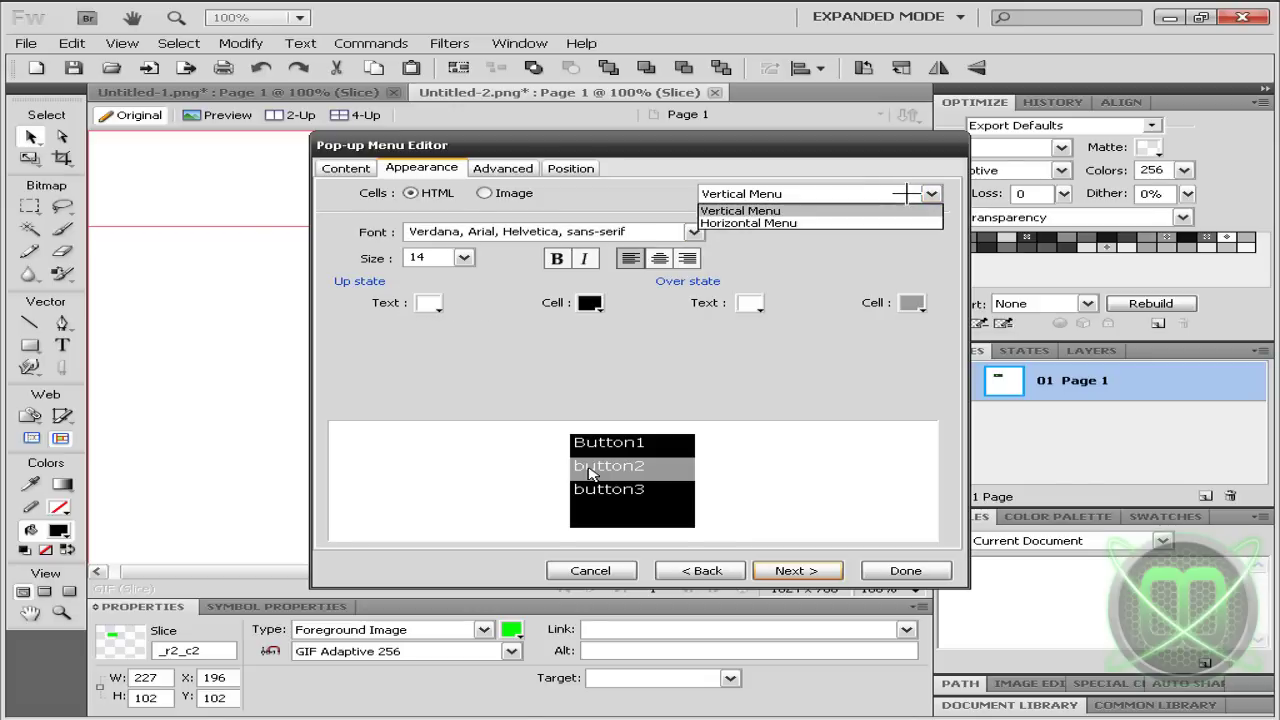
left_click(907, 194)
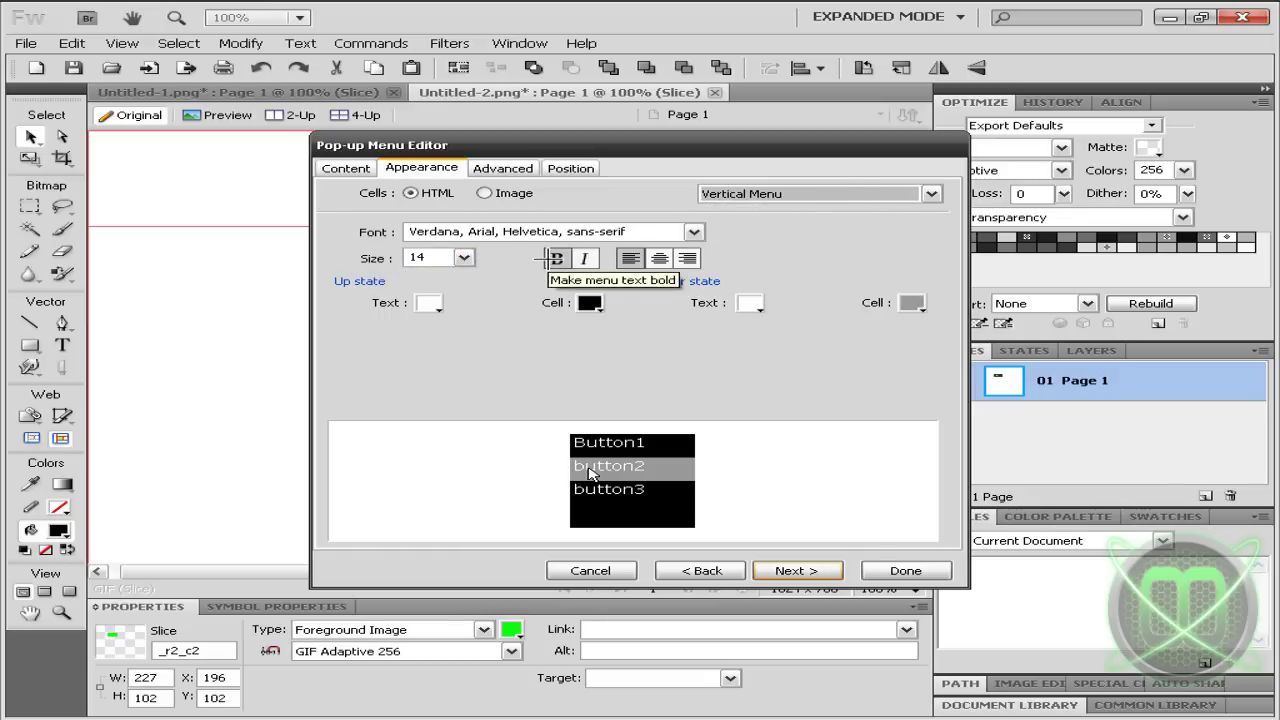
- Place the pop-up menu above the button slice at X 0, Y −96 and finish editing
left_click(505, 168)
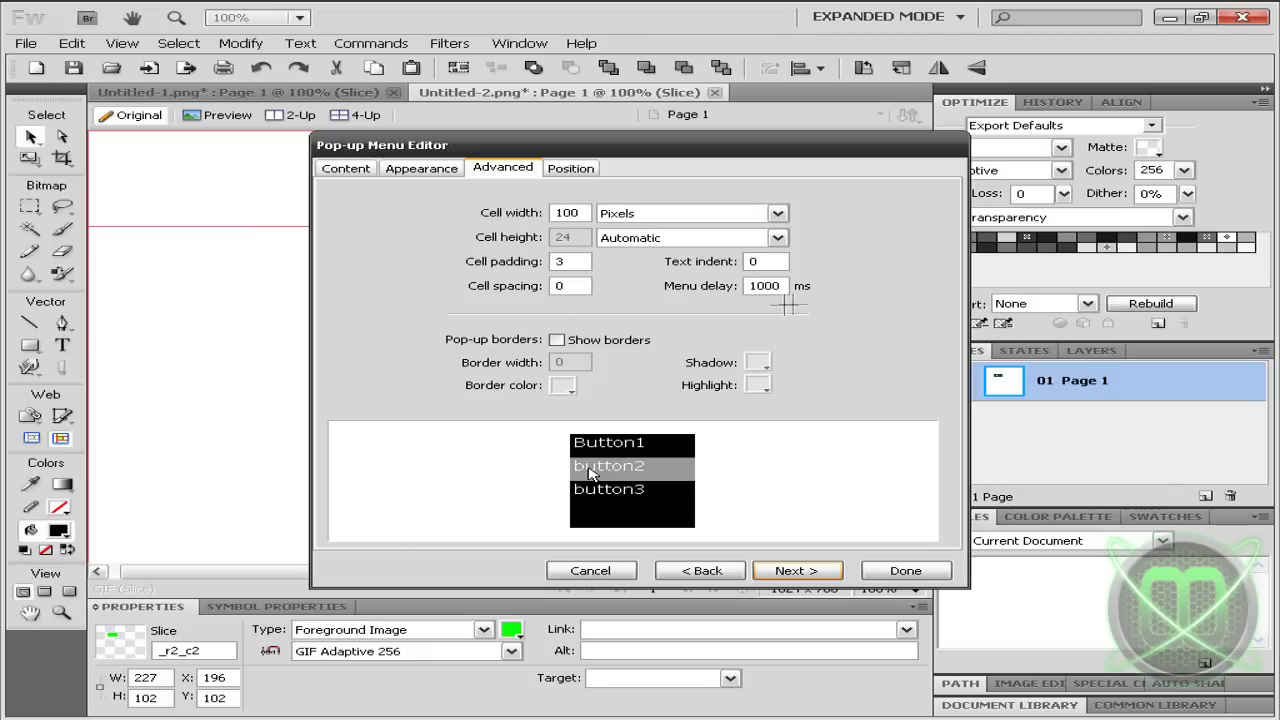
left_click(560, 169)
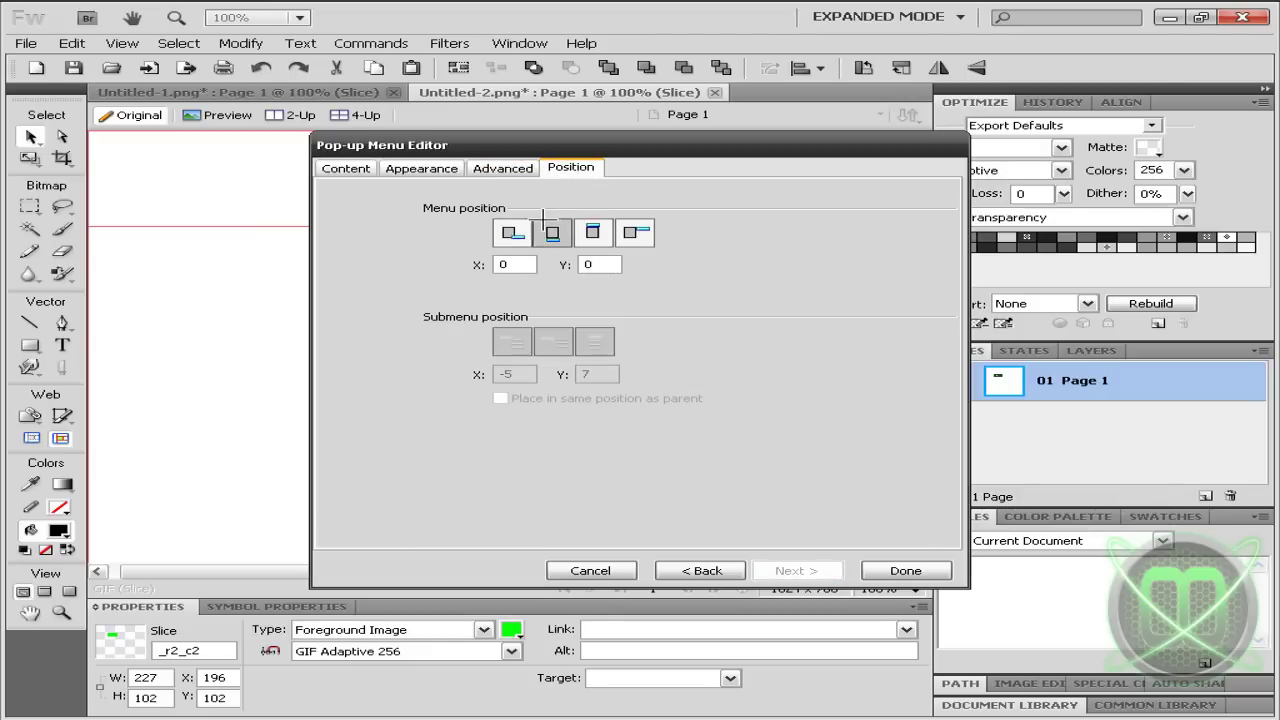
left_click(510, 232)
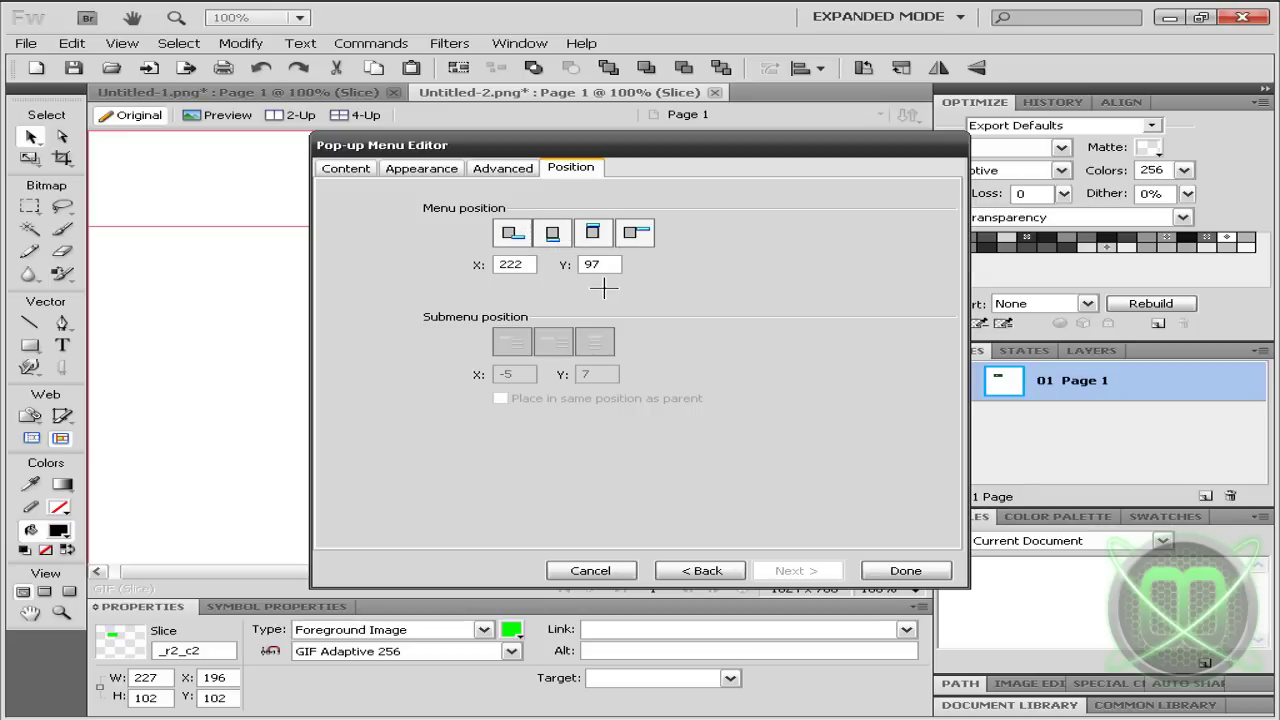
left_click(593, 232)
left_click(889, 566)
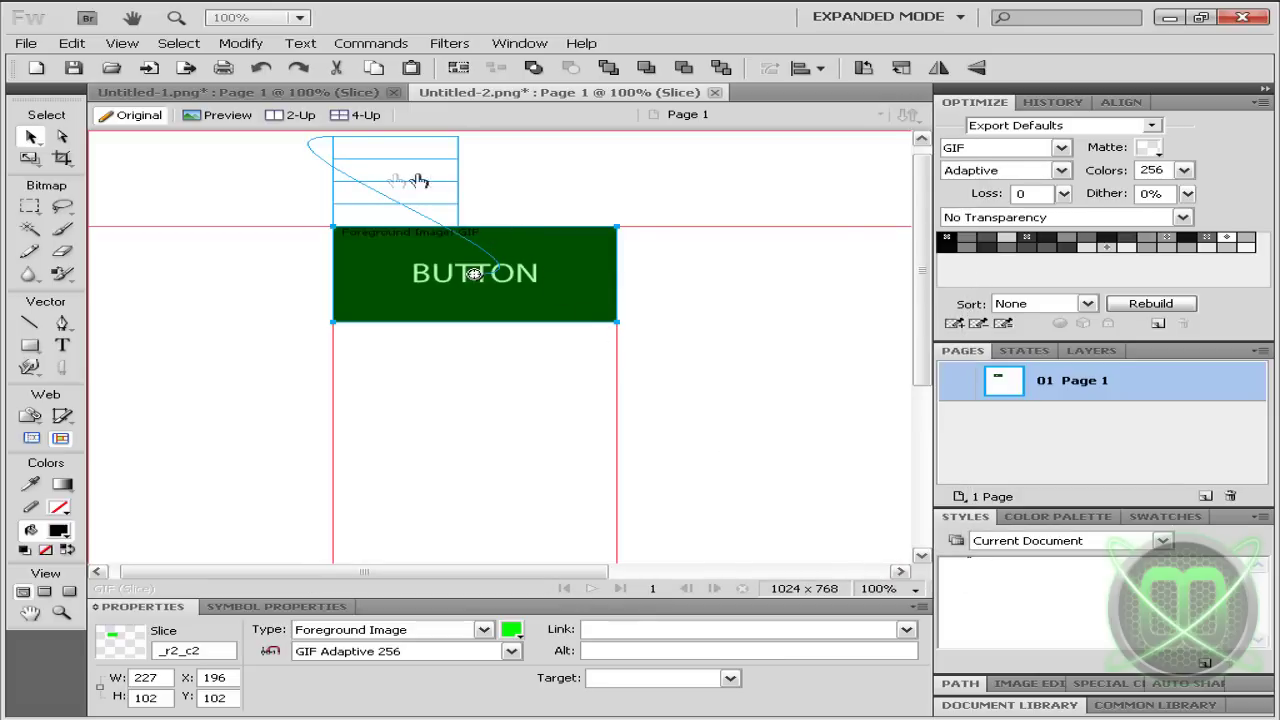
- Attach a swap-image behaviour showing State 2 to the button slice
left_click(316, 161)
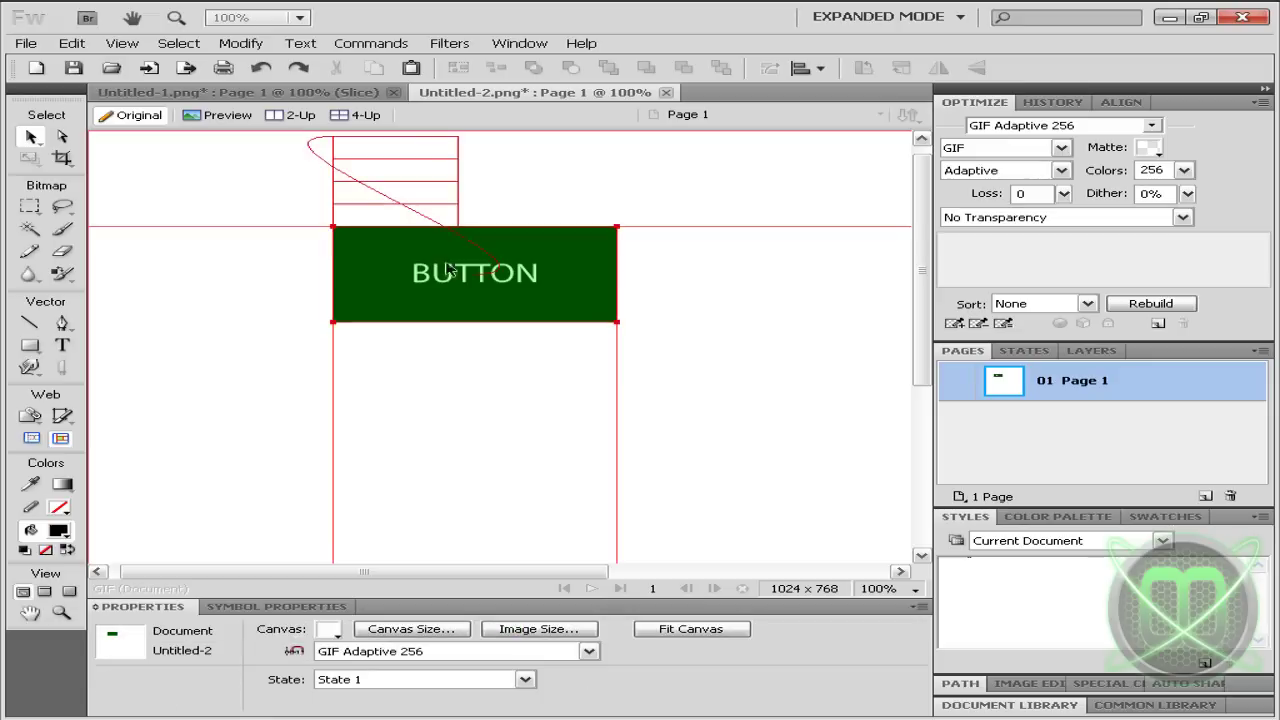
left_click(495, 272)
left_click_drag(475, 274, 440, 307)
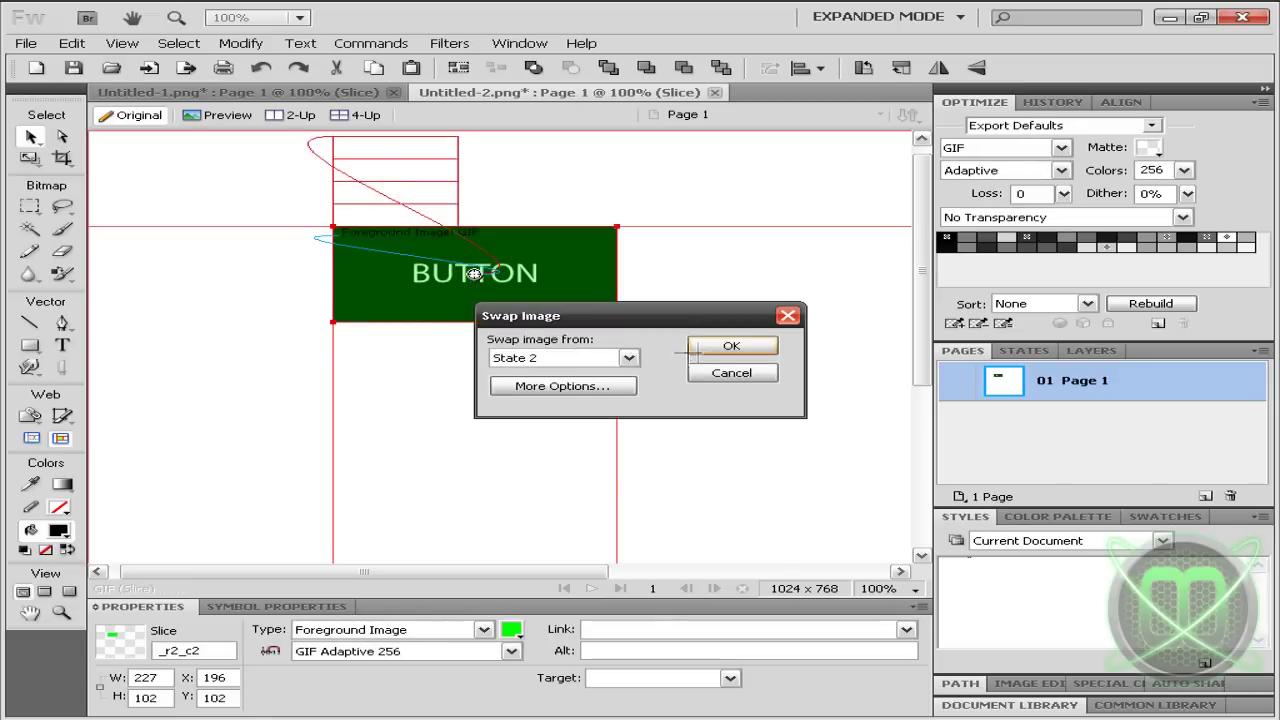
left_click(728, 346)
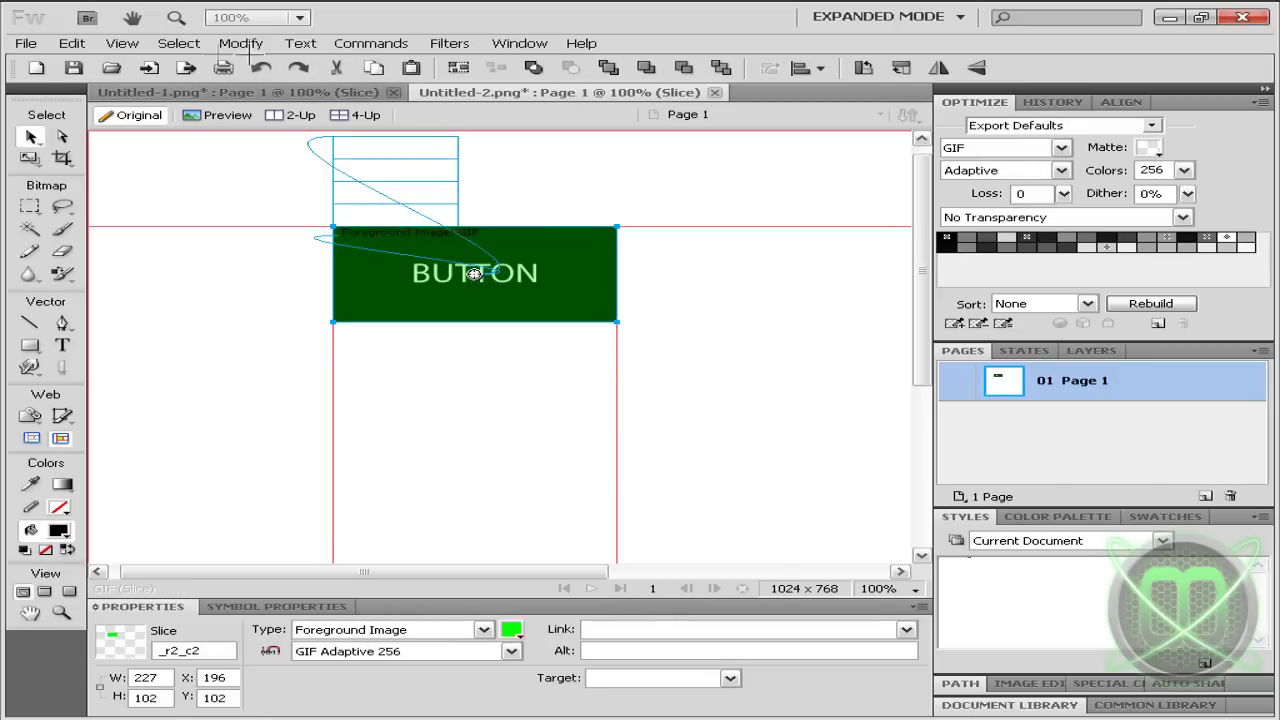
- Preview the design in Internet Explorer (IEXPLORE.EXE)
left_click(25, 43)
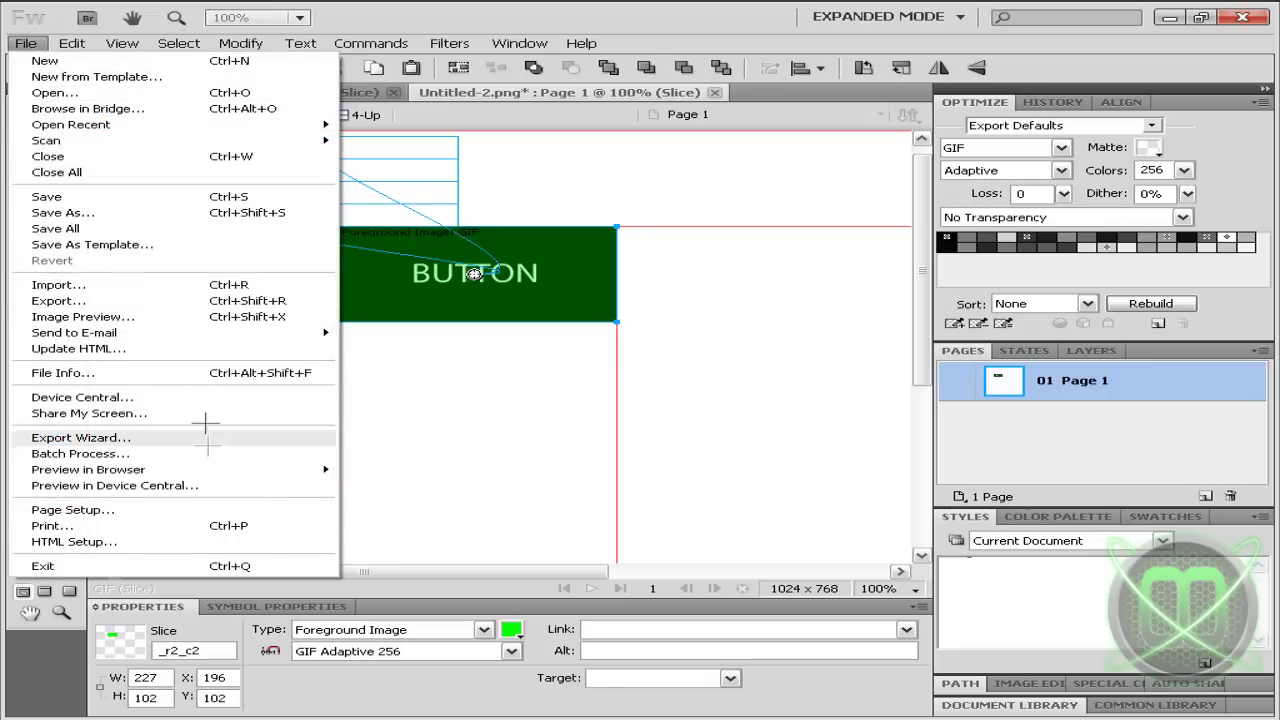
mouse_move(325, 469)
left_click(420, 470)
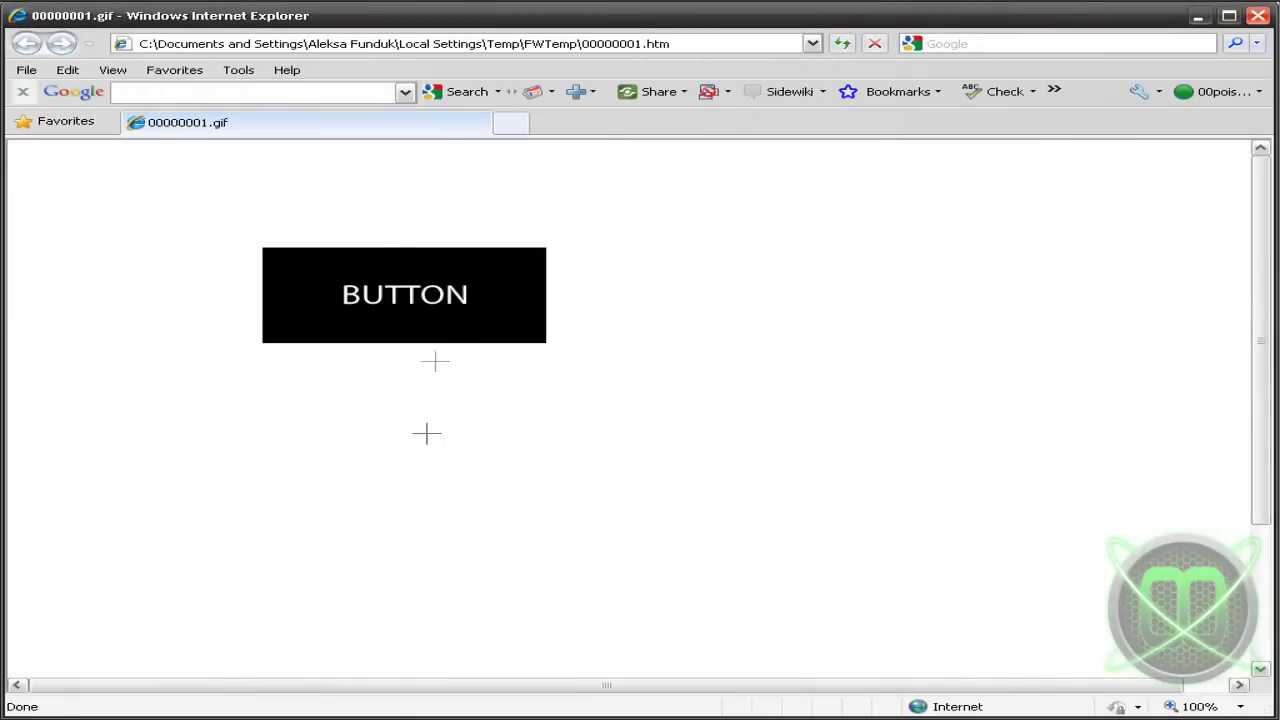
- Check the four-item menu pops up above BUTTON, then close the Internet Explorer preview
mouse_move(438, 320)
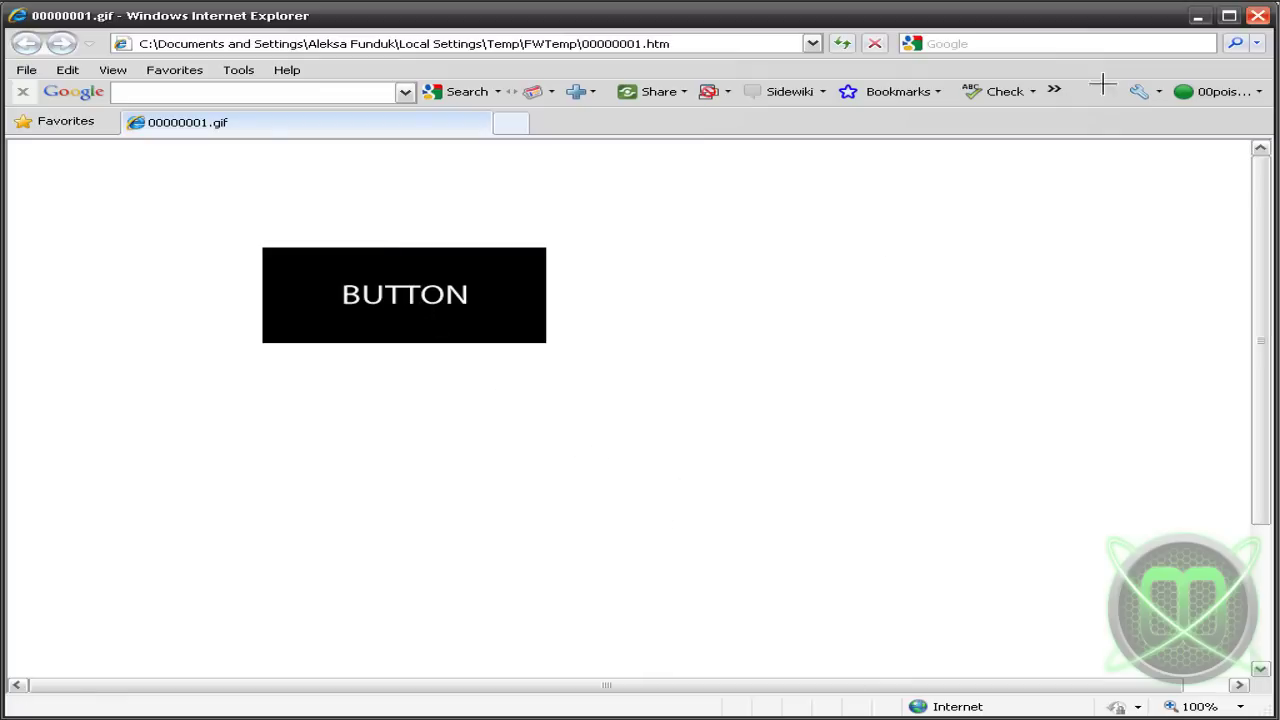
left_click(1257, 15)
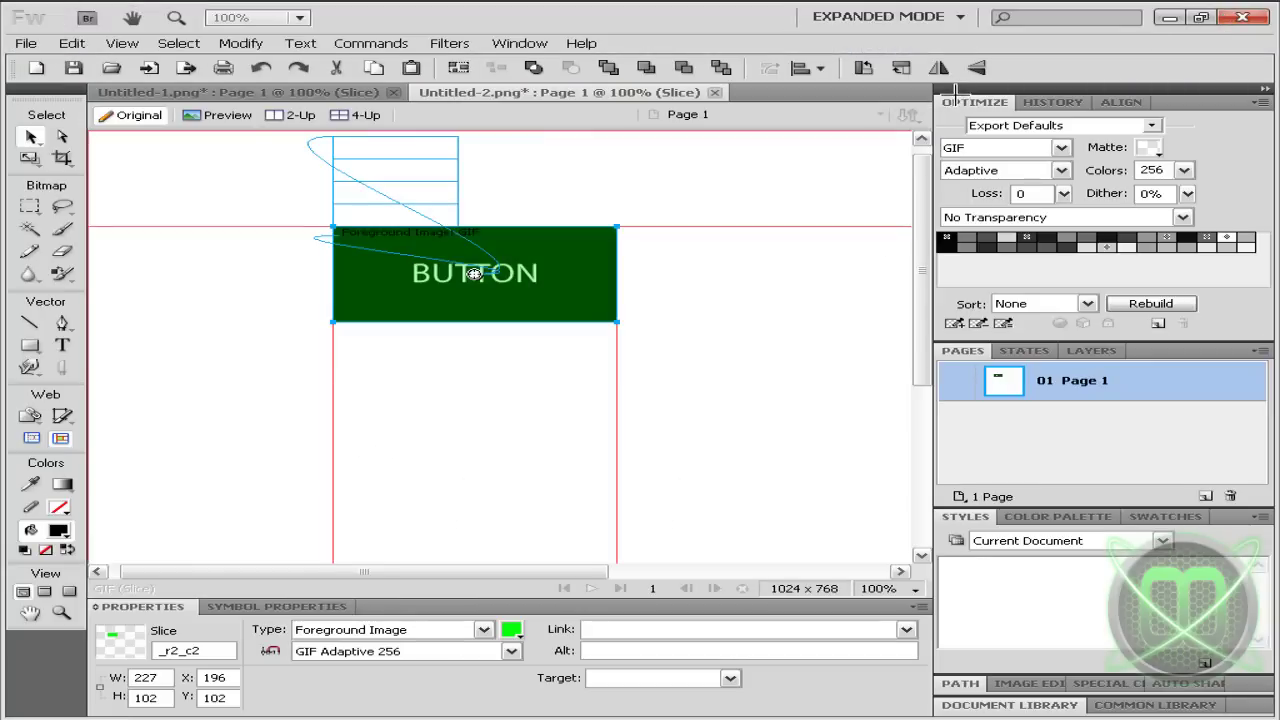